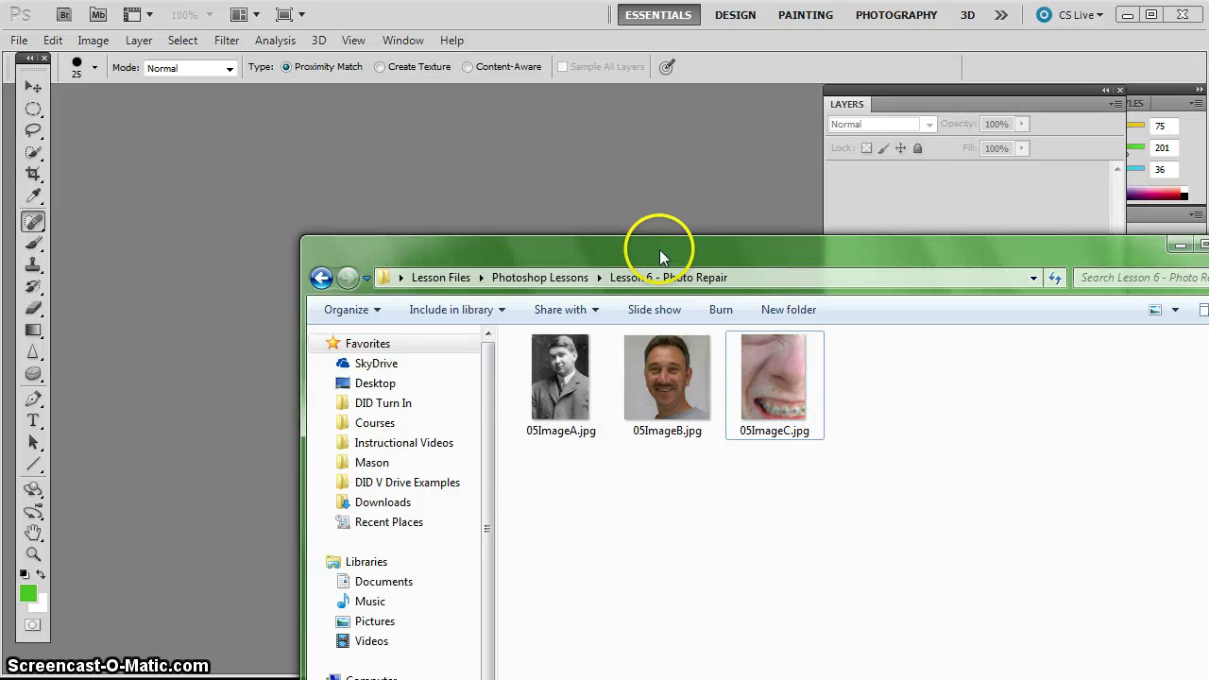
# Open 05ImageC.jpg from the Lesson 6 - Photo Repair folder in Photoshop and fit the image to the window
pyautogui.moveTo(734, 256); pyautogui.dragTo(755, 302)
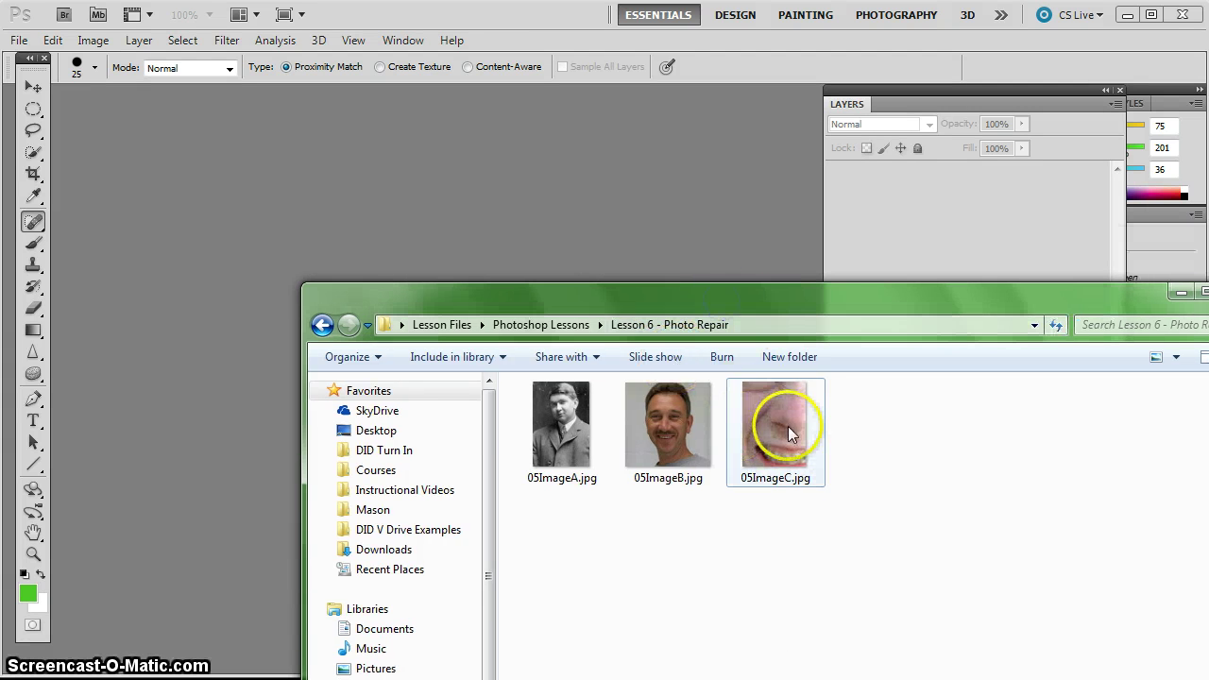
pyautogui.moveTo(790, 432); pyautogui.dragTo(473, 193)
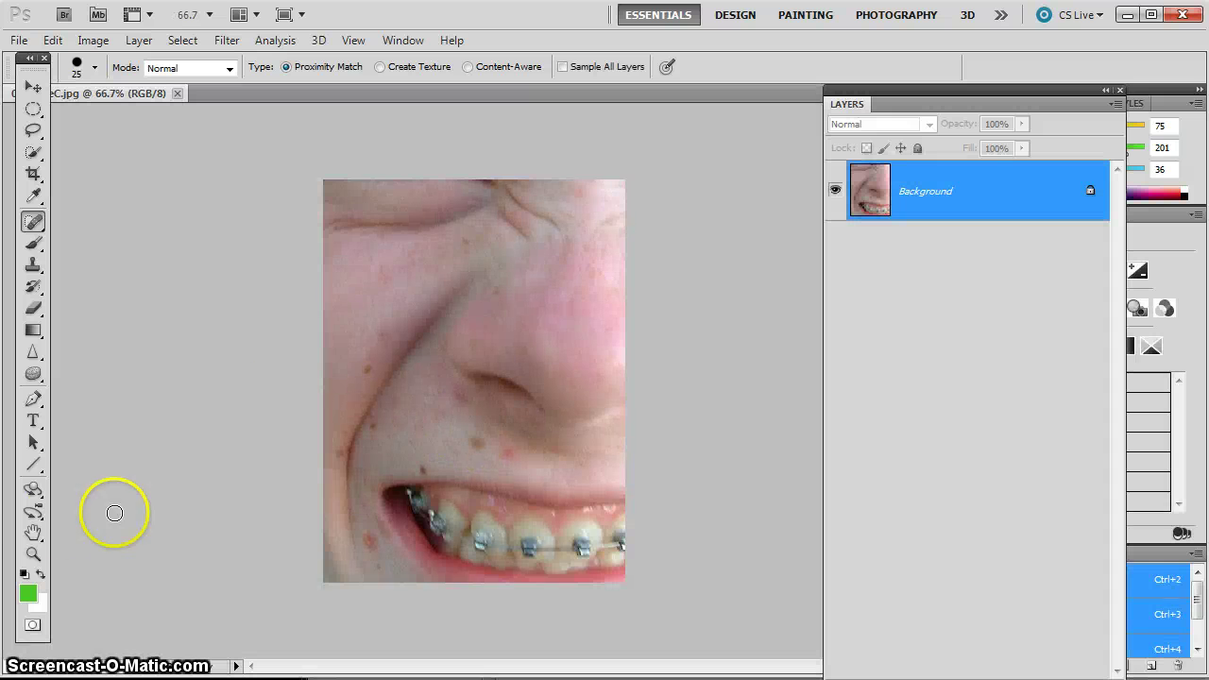
pyautogui.doubleClick(34, 535)
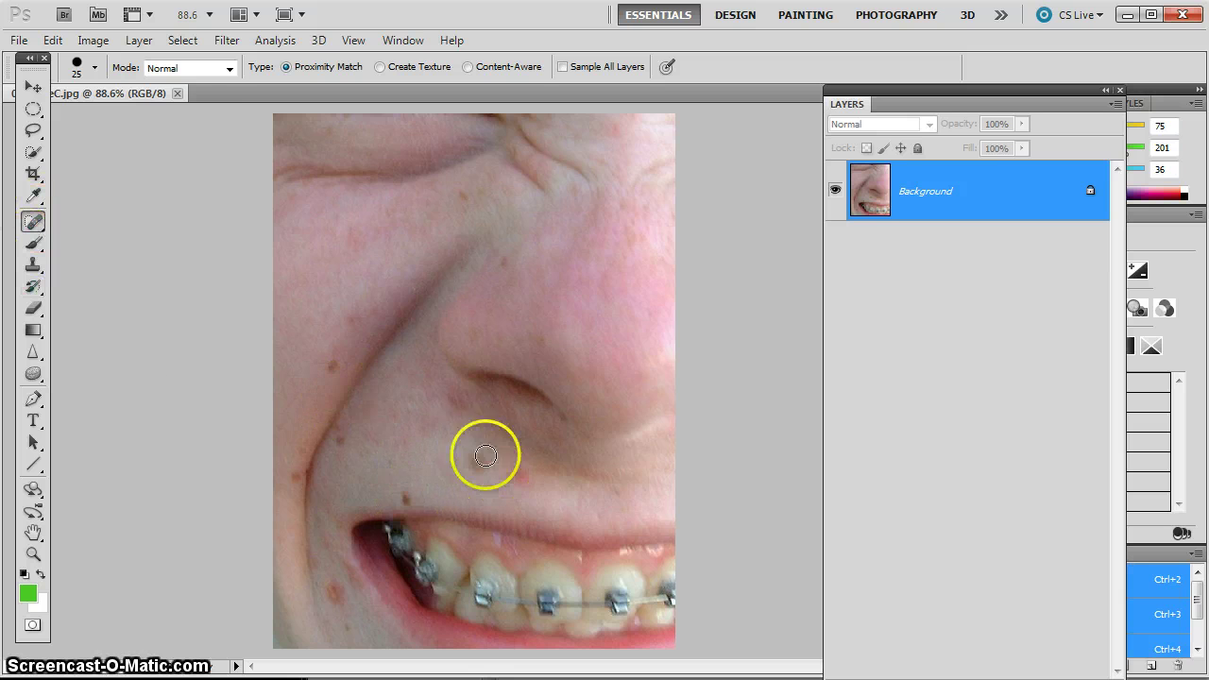
# Remove the spots above the upper lip, beside the nostril and along the nose with the Spot Healing Brush
pyautogui.click(33, 223)
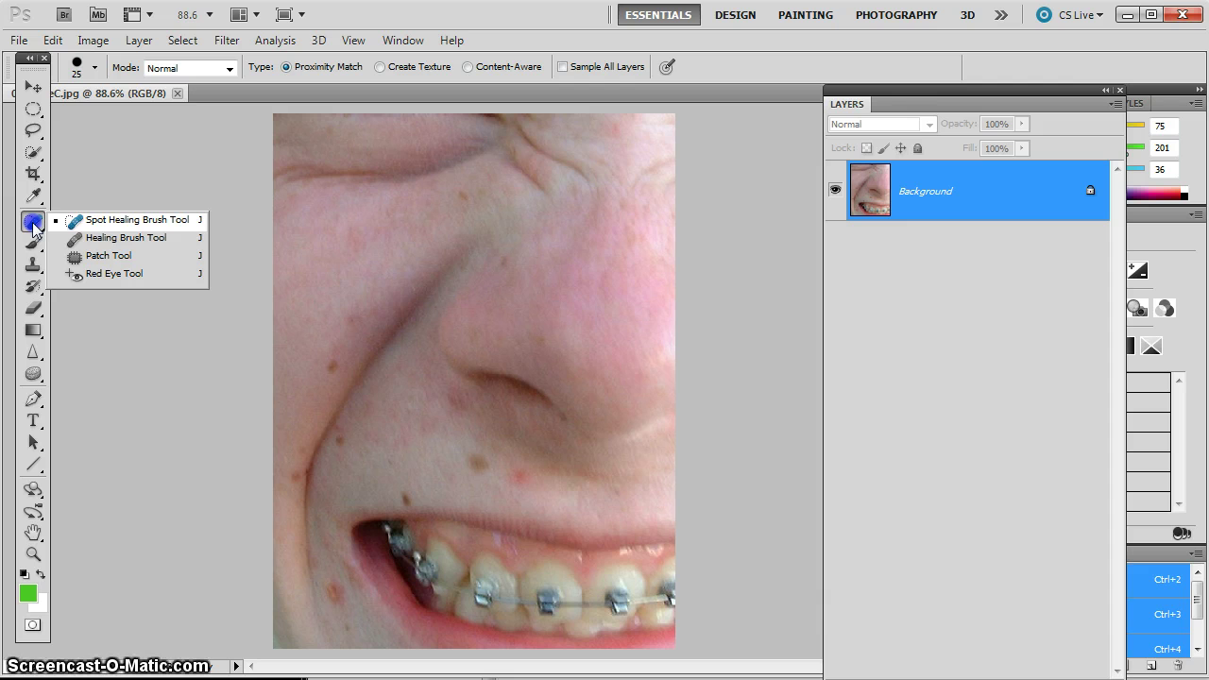
pyautogui.click(34, 224)
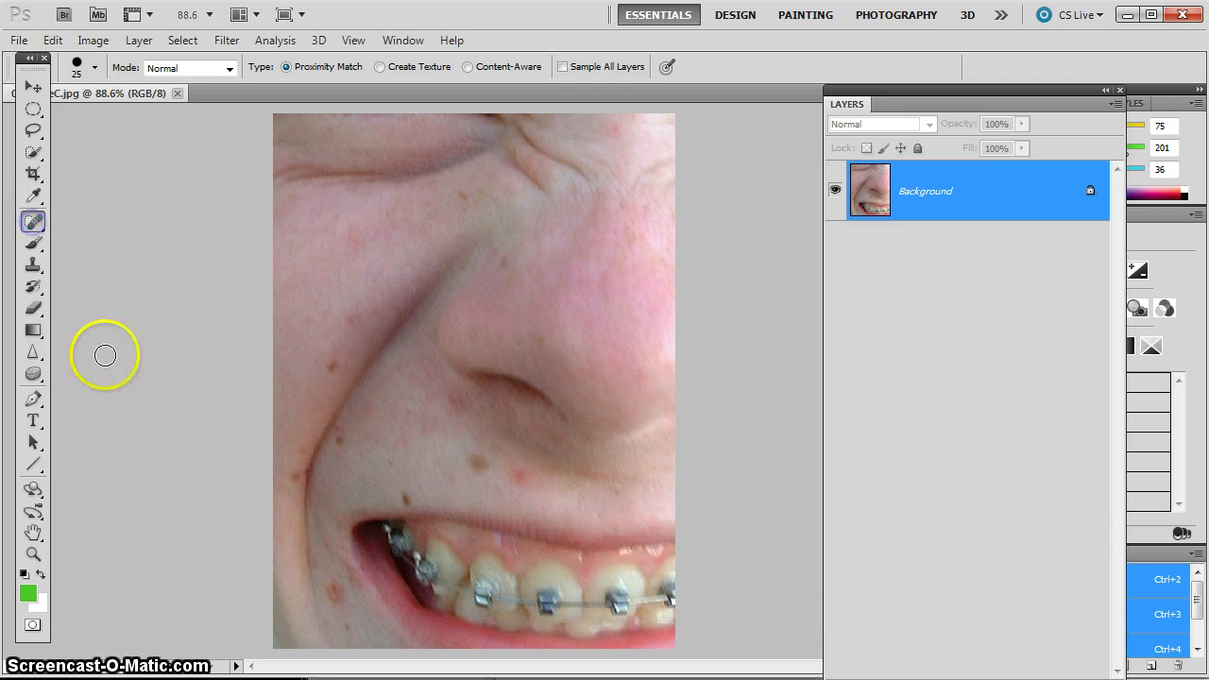
pyautogui.moveTo(475, 458); pyautogui.dragTo(481, 463)
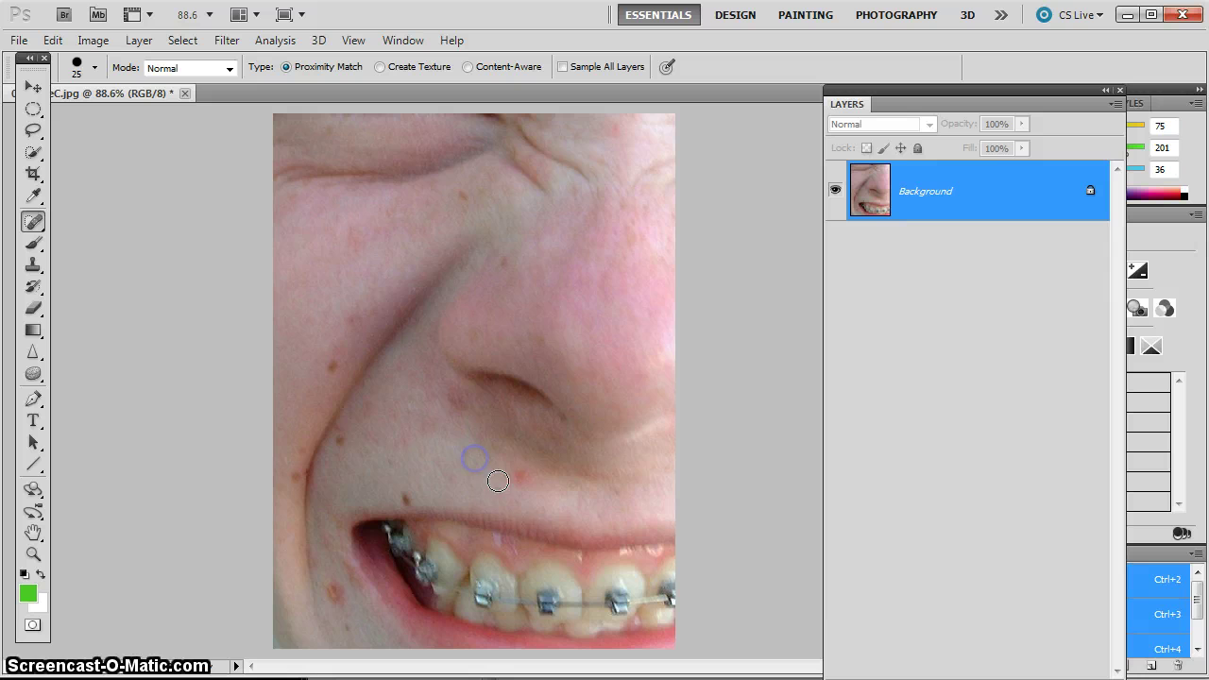
pyautogui.click(517, 473)
pyautogui.click(449, 416)
pyautogui.click(452, 408)
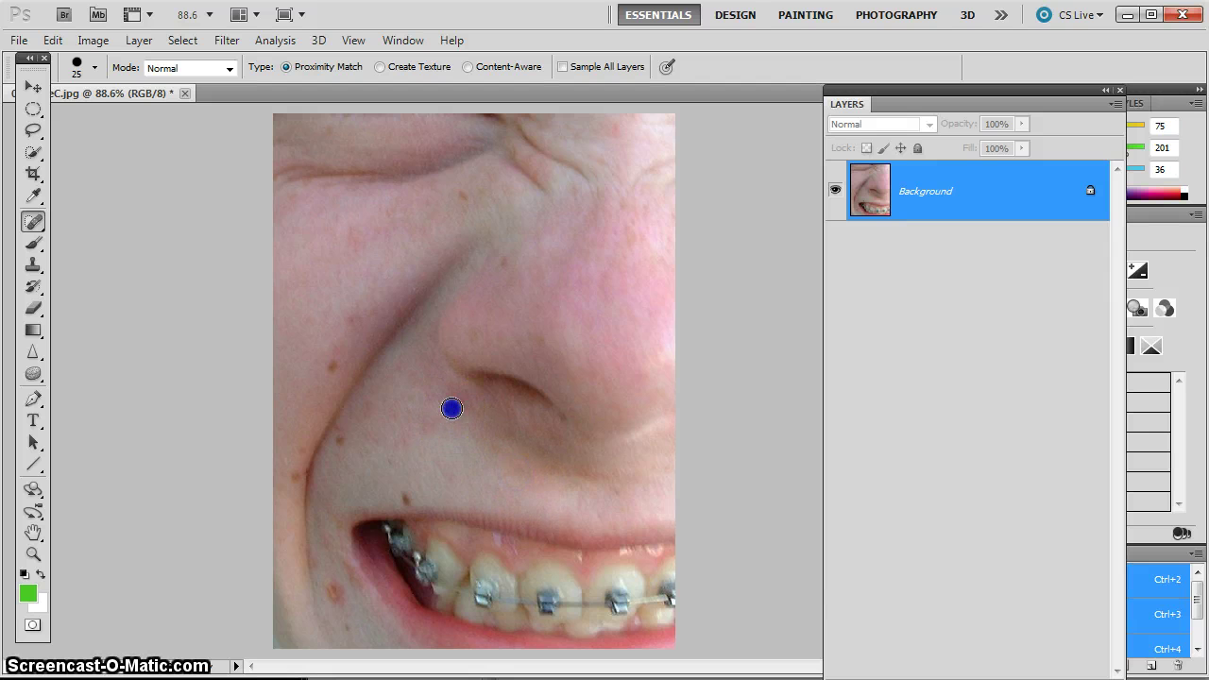
pyautogui.click(401, 494)
pyautogui.click(510, 265)
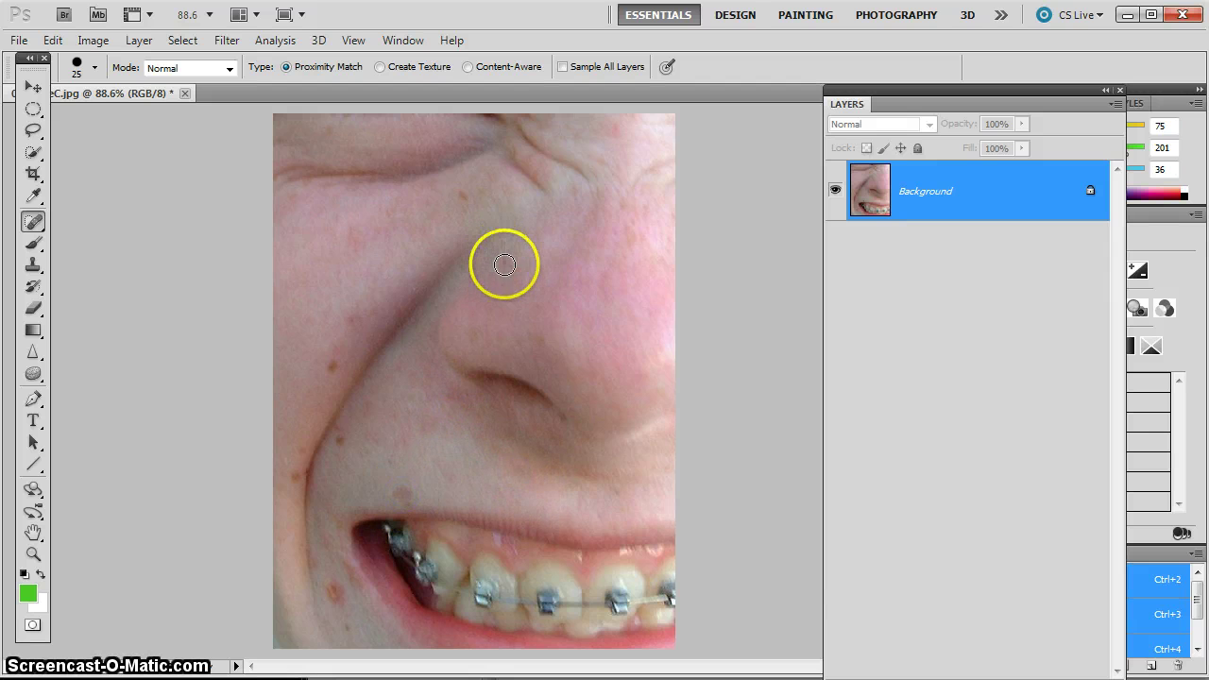
# Heal the moles along the cheek crease and the red blemish beside the corner of the mouth
pyautogui.click(330, 362)
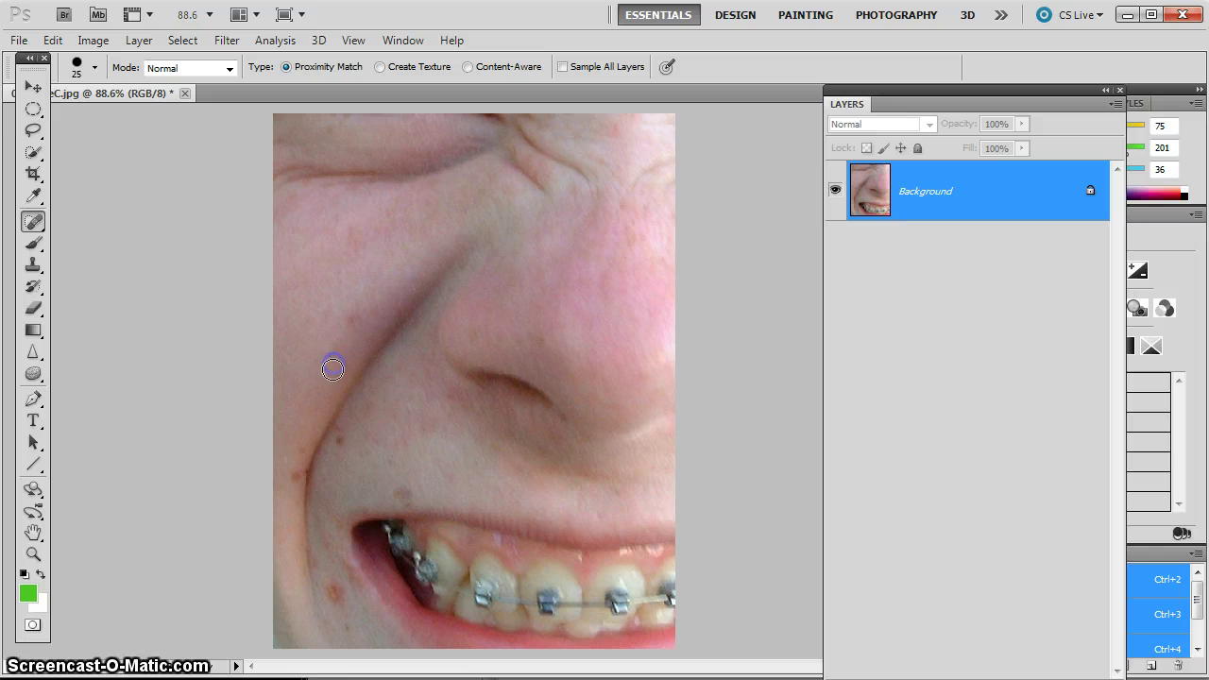
pyautogui.click(346, 441)
pyautogui.click(295, 472)
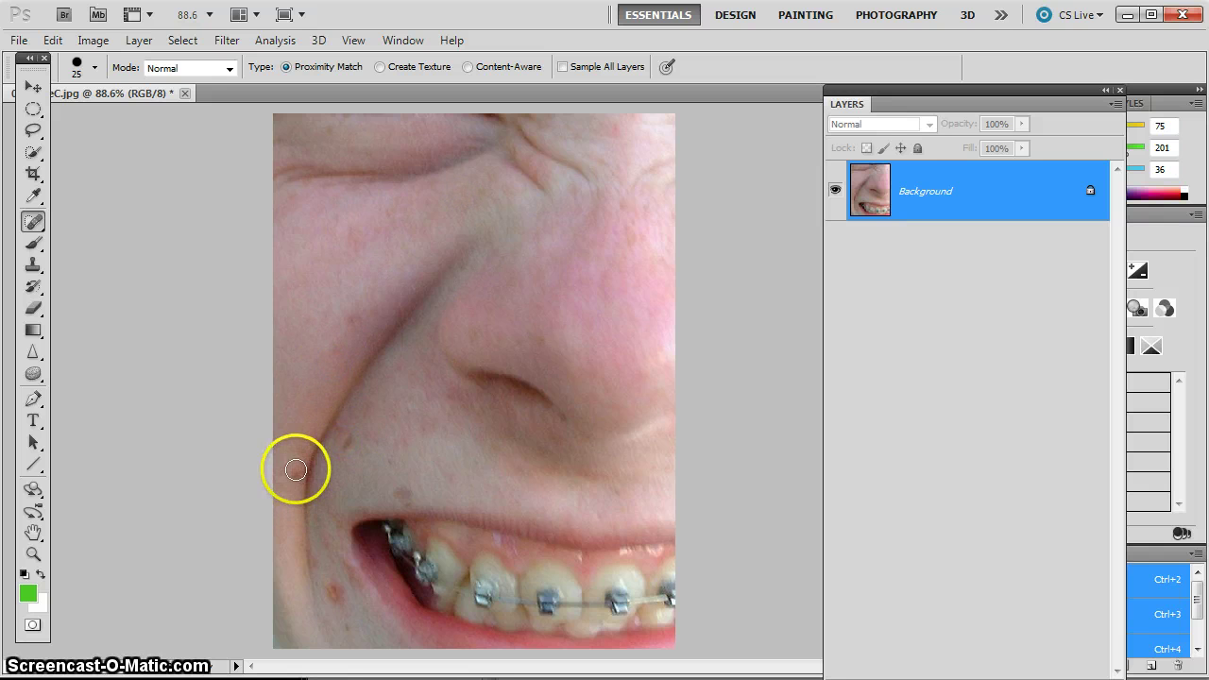
pyautogui.click(324, 579)
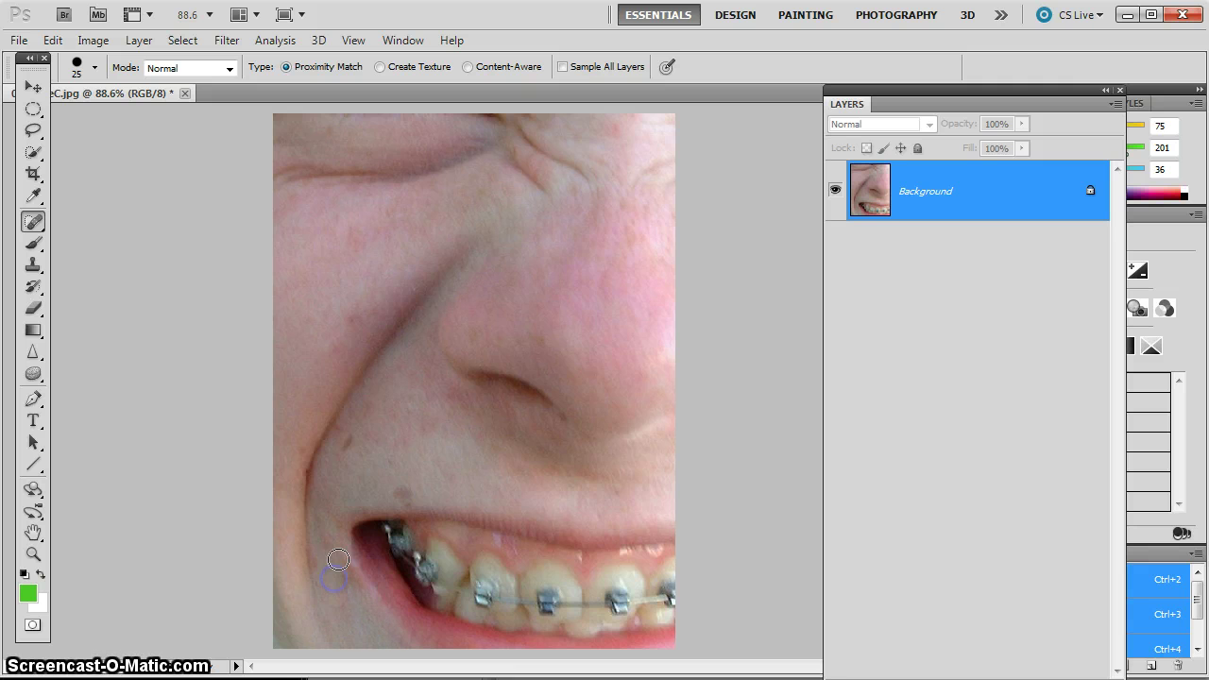
# Touch up the leftover marks above the mouth corner, beside the cheek crease and on the cheek with the Spot Healing Brush
pyautogui.click(398, 491)
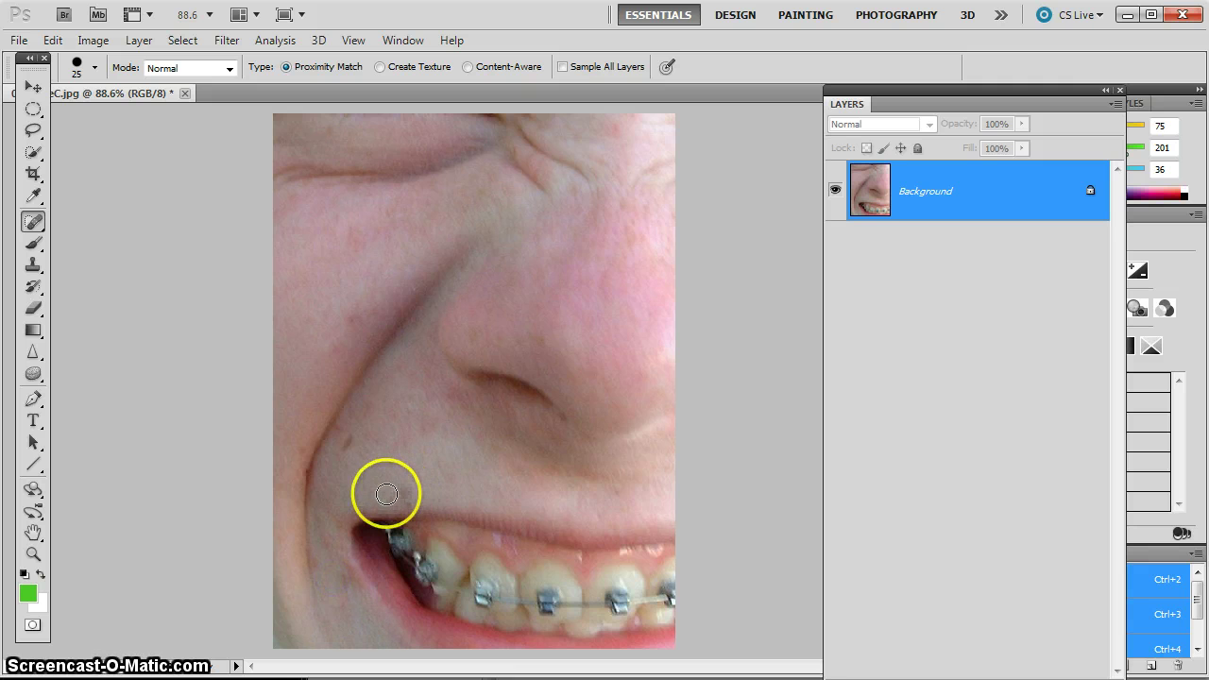
pyautogui.click(346, 439)
pyautogui.click(355, 441)
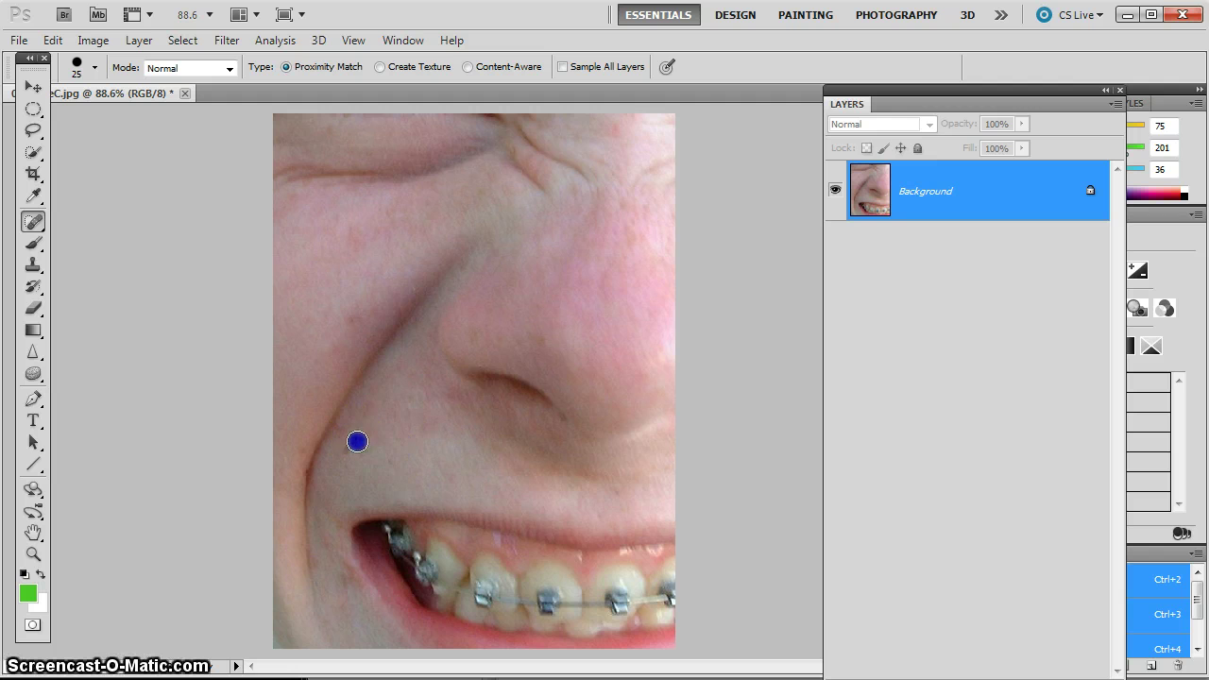
pyautogui.click(346, 449)
pyautogui.click(346, 440)
pyautogui.moveTo(353, 550); pyautogui.dragTo(337, 600)
pyautogui.click(352, 440)
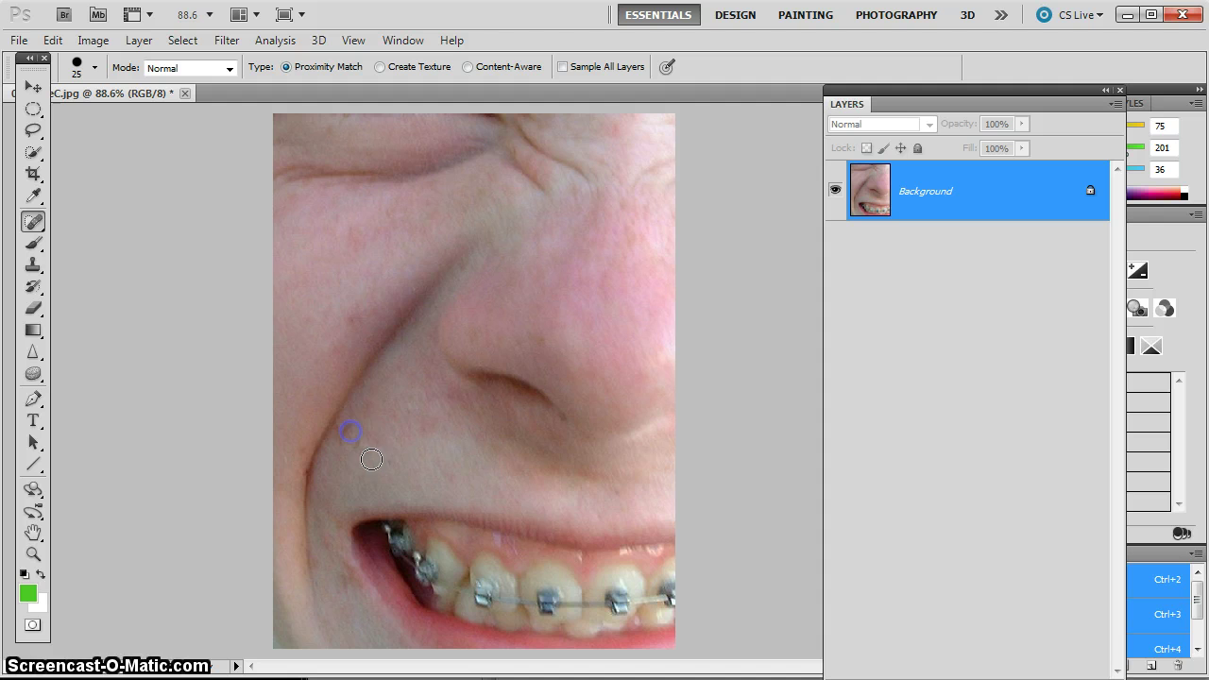
pyautogui.click(390, 406)
pyautogui.click(368, 330)
pyautogui.click(342, 442)
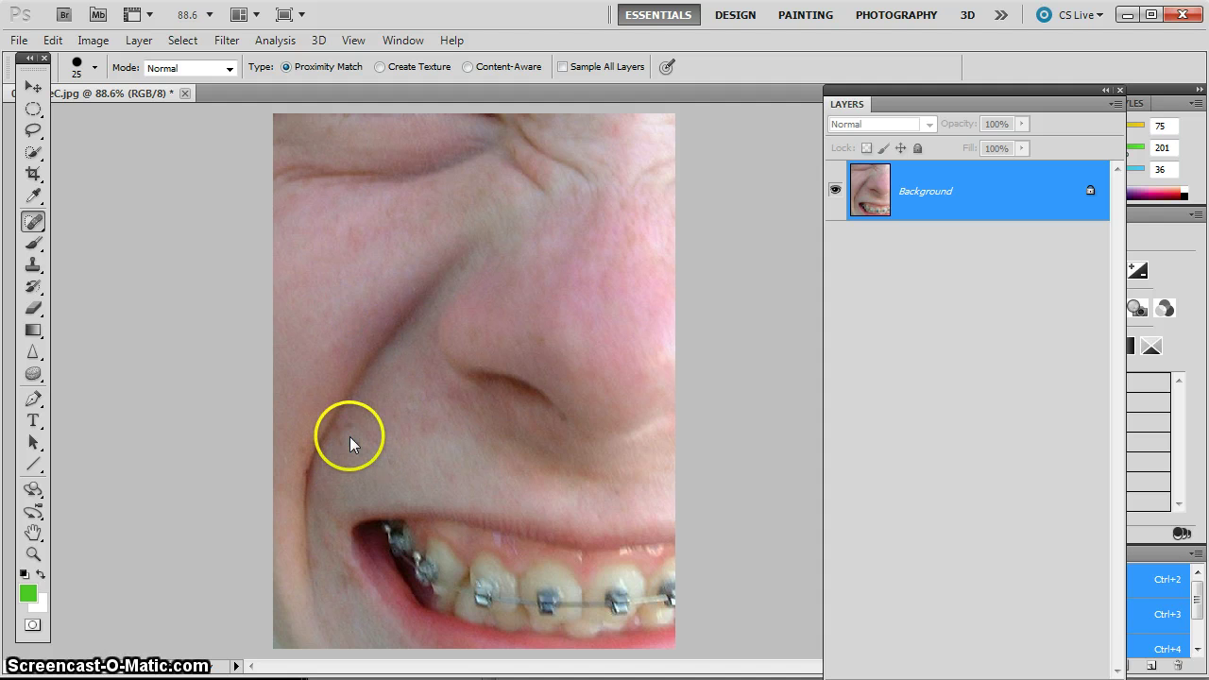
pyautogui.click(145, 410)
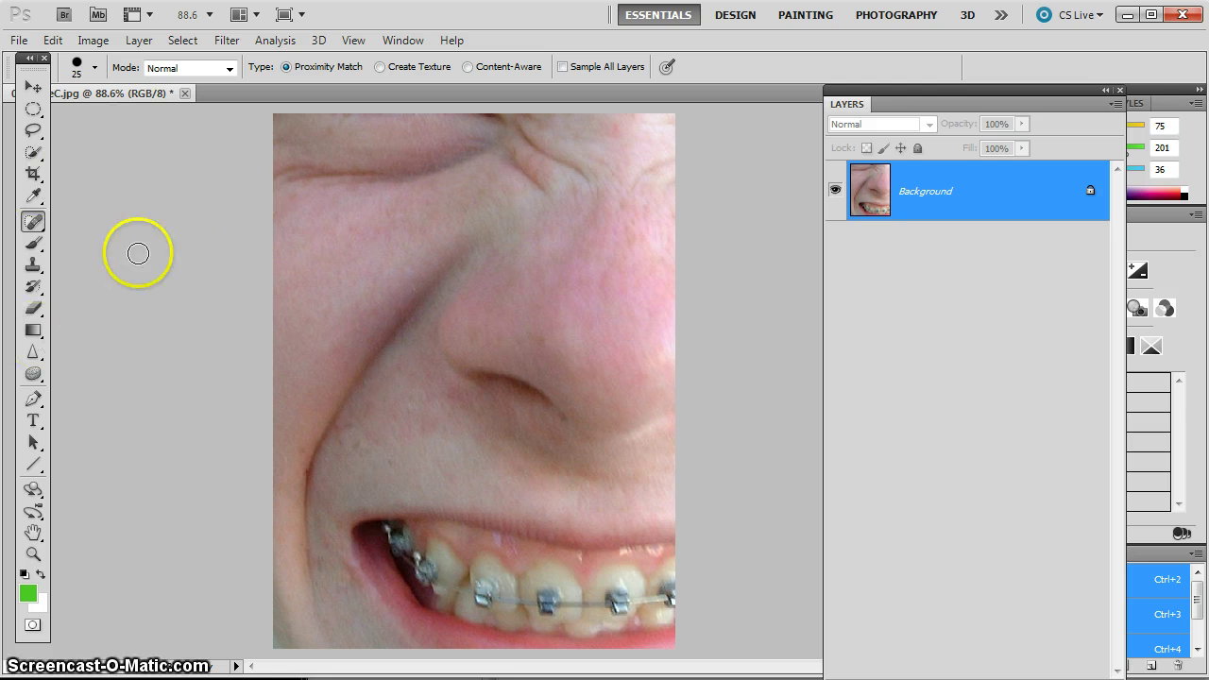
# Select the row of upper teeth with braces by tracing its outline with the Lasso tool
pyautogui.click(35, 133)
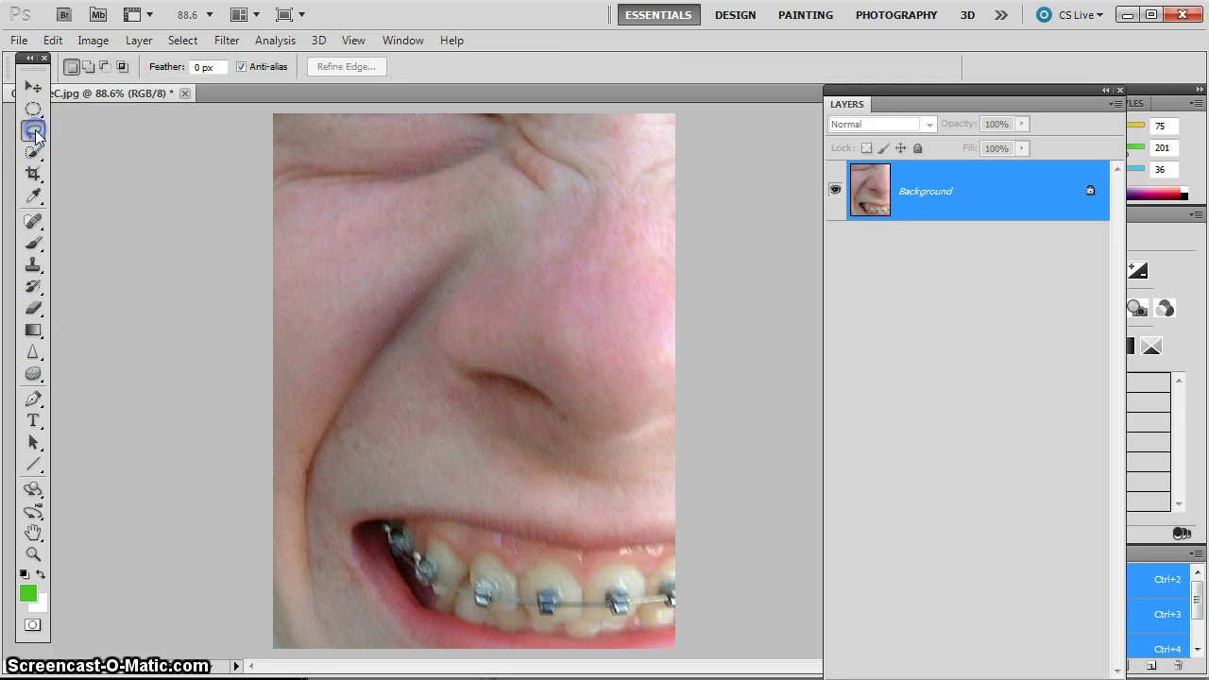
pyautogui.moveTo(420, 560)
pyautogui.mouseDown()
pyautogui.moveTo(434, 536)
pyautogui.moveTo(470, 565)
pyautogui.mouseUp()
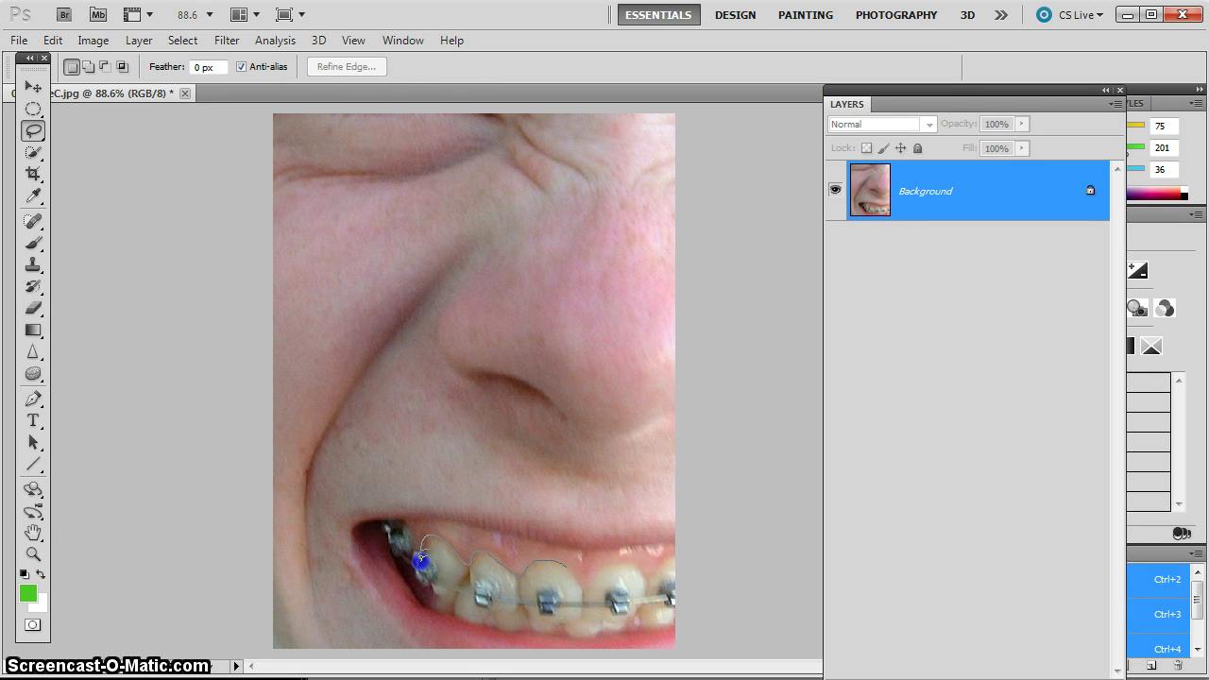
pyautogui.moveTo(595, 571)
pyautogui.mouseDown()
pyautogui.moveTo(646, 576)
pyautogui.moveTo(689, 567)
pyautogui.moveTo(704, 615)
pyautogui.mouseUp()
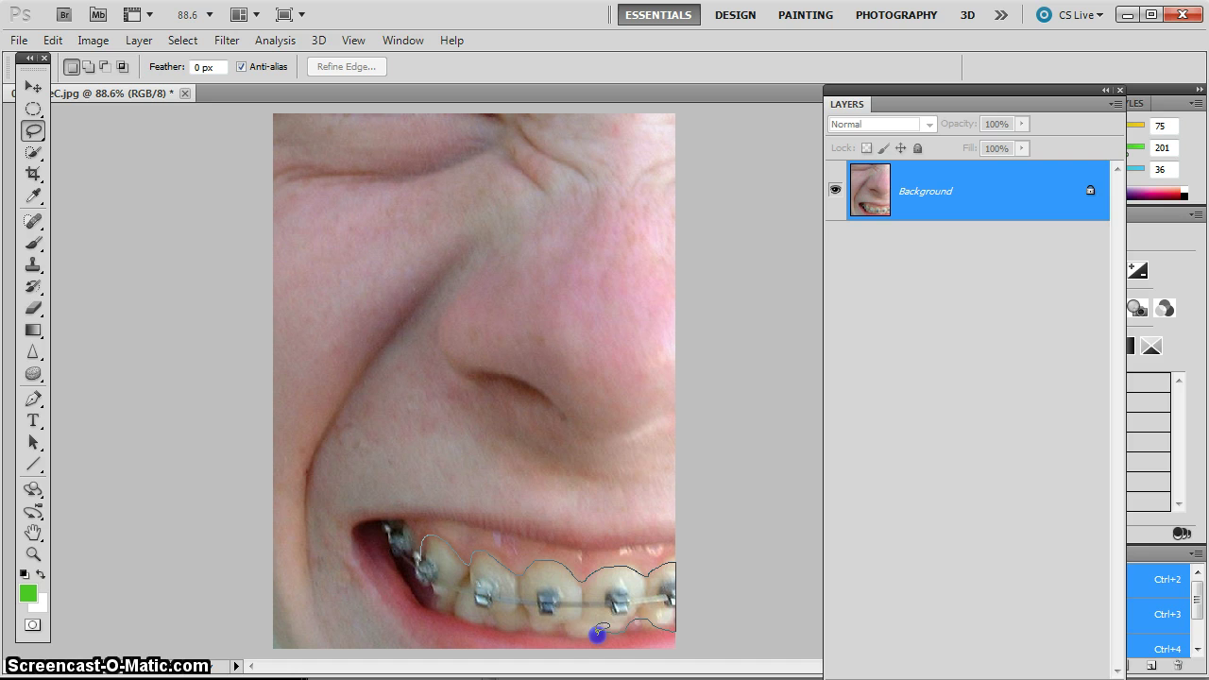
pyautogui.moveTo(597, 635); pyautogui.dragTo(563, 630)
pyautogui.moveTo(432, 606); pyautogui.dragTo(425, 551)
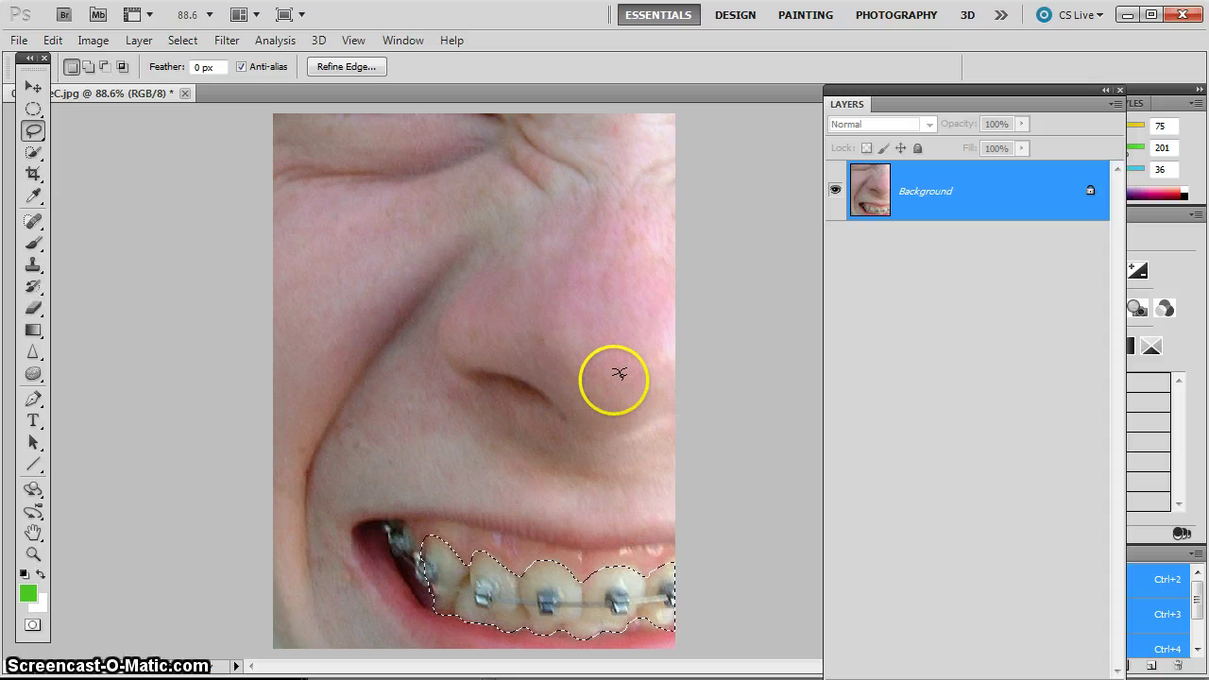
pyautogui.moveTo(618, 375); pyautogui.dragTo(552, 332)
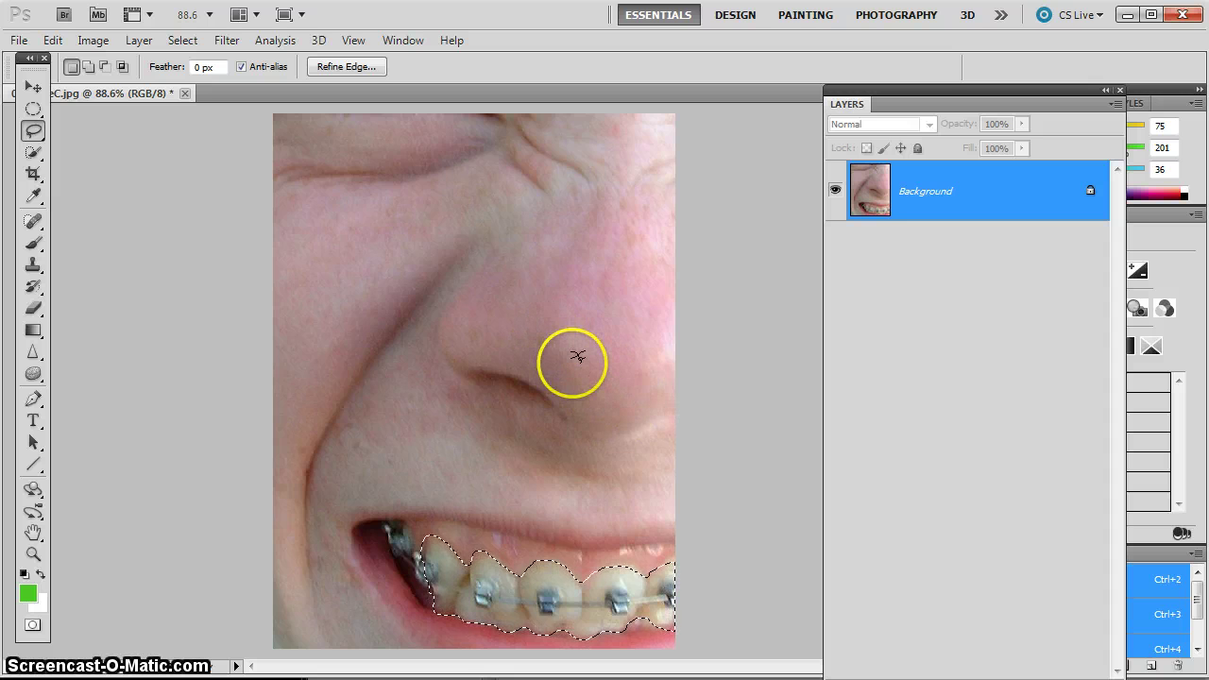
# Feather the teeth selection with a radius of 2 pixels
pyautogui.click(188, 42)
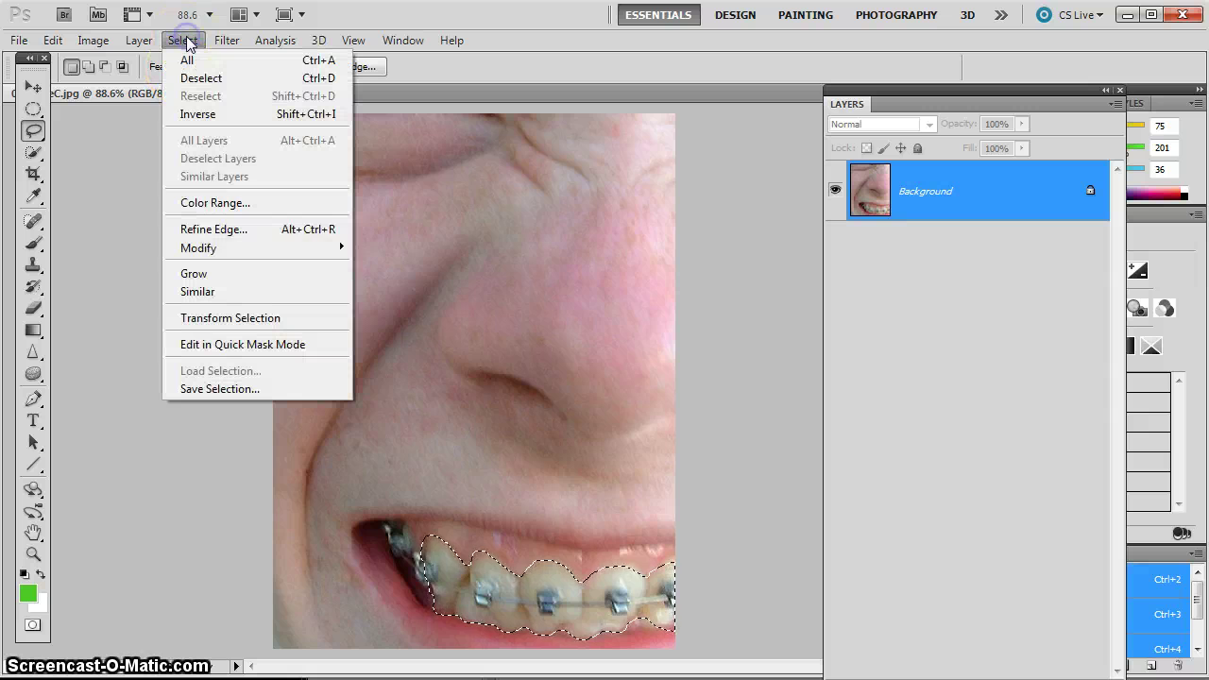
pyautogui.moveTo(217, 251)
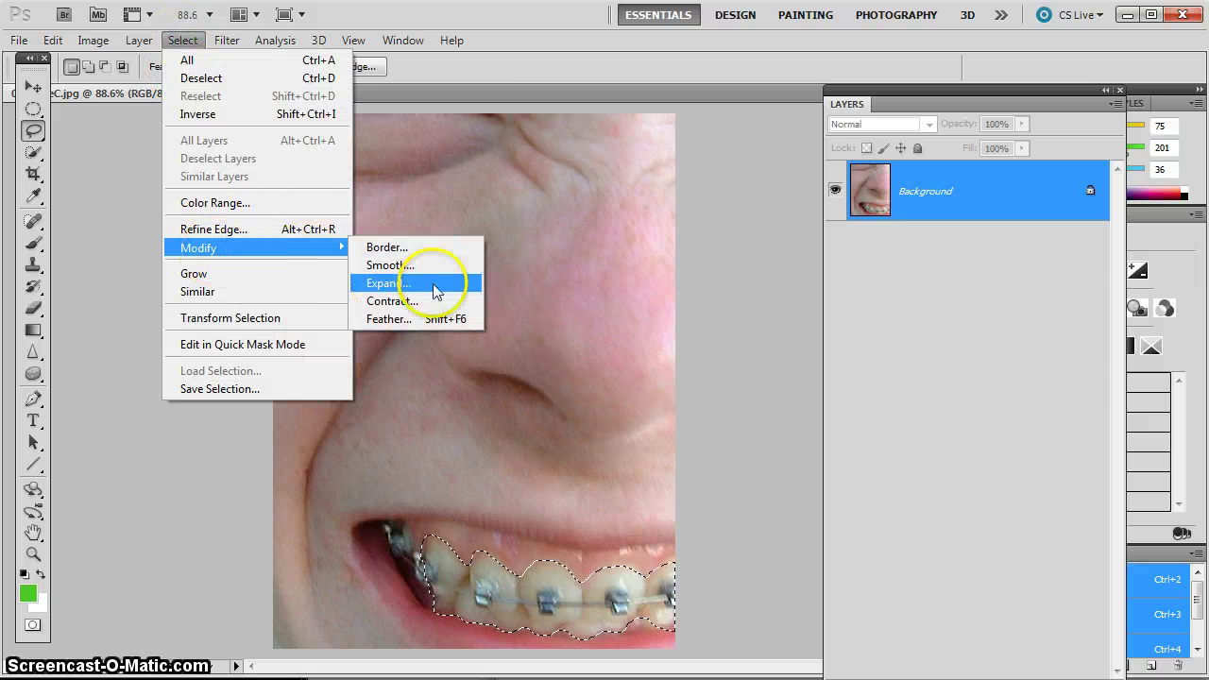
pyautogui.click(460, 323)
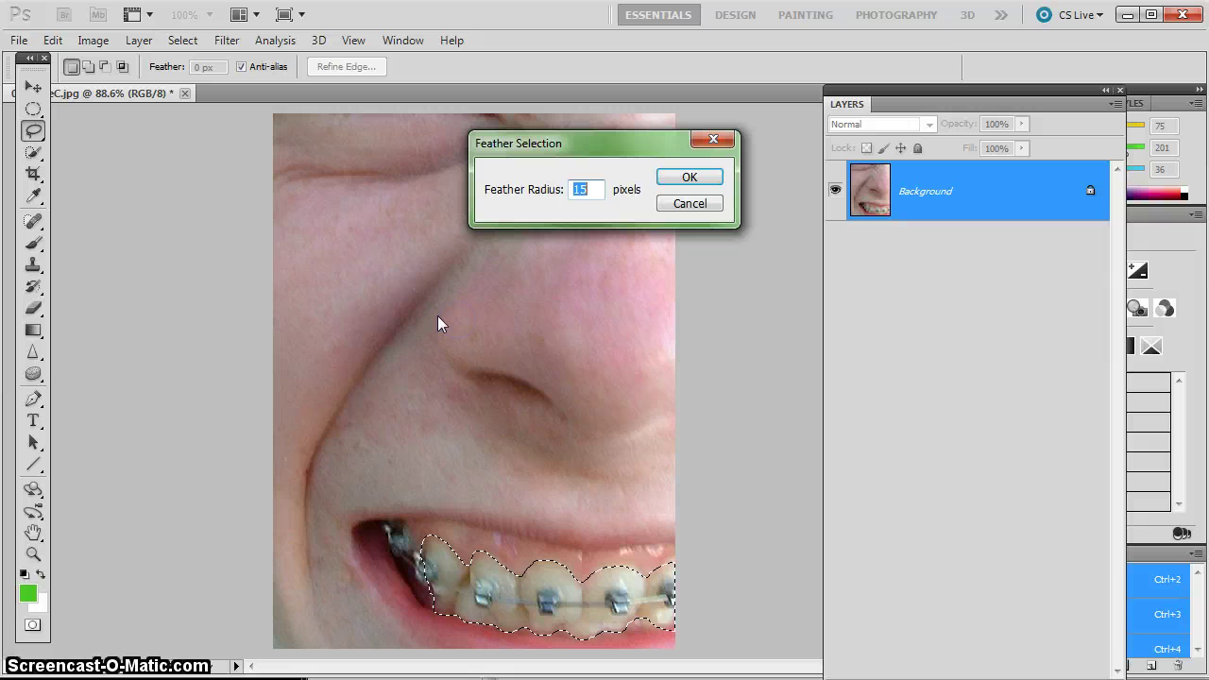
pyautogui.click(583, 189)
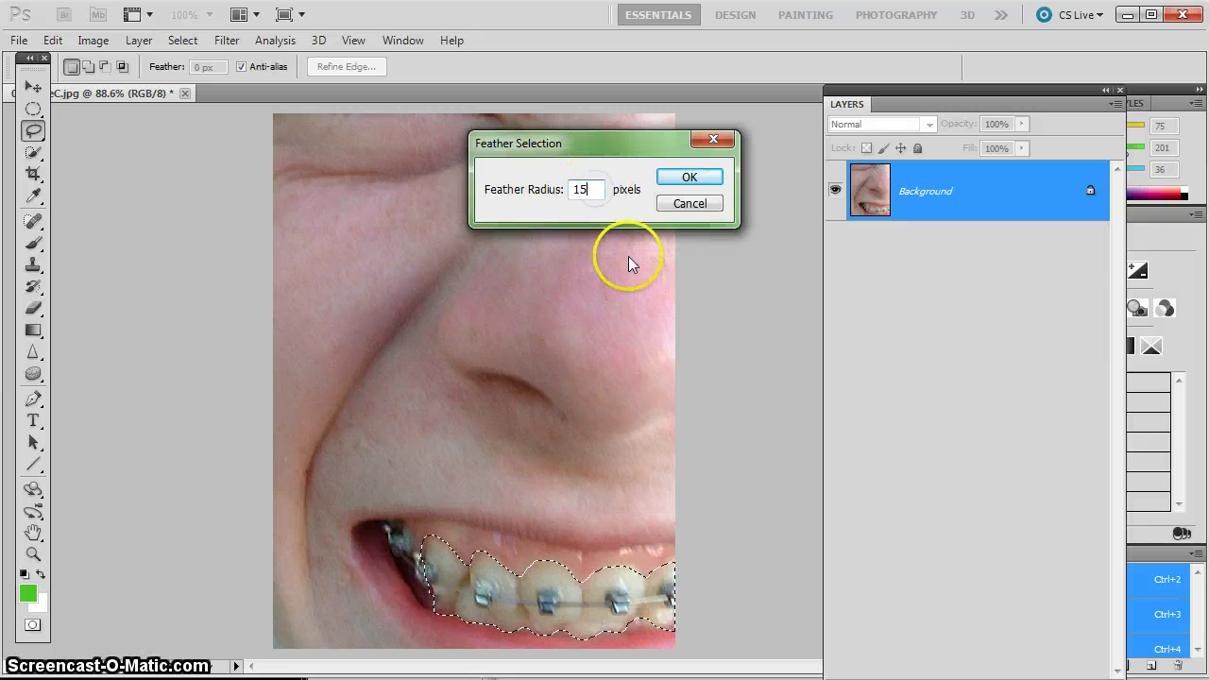
pyautogui.doubleClick(580, 189)
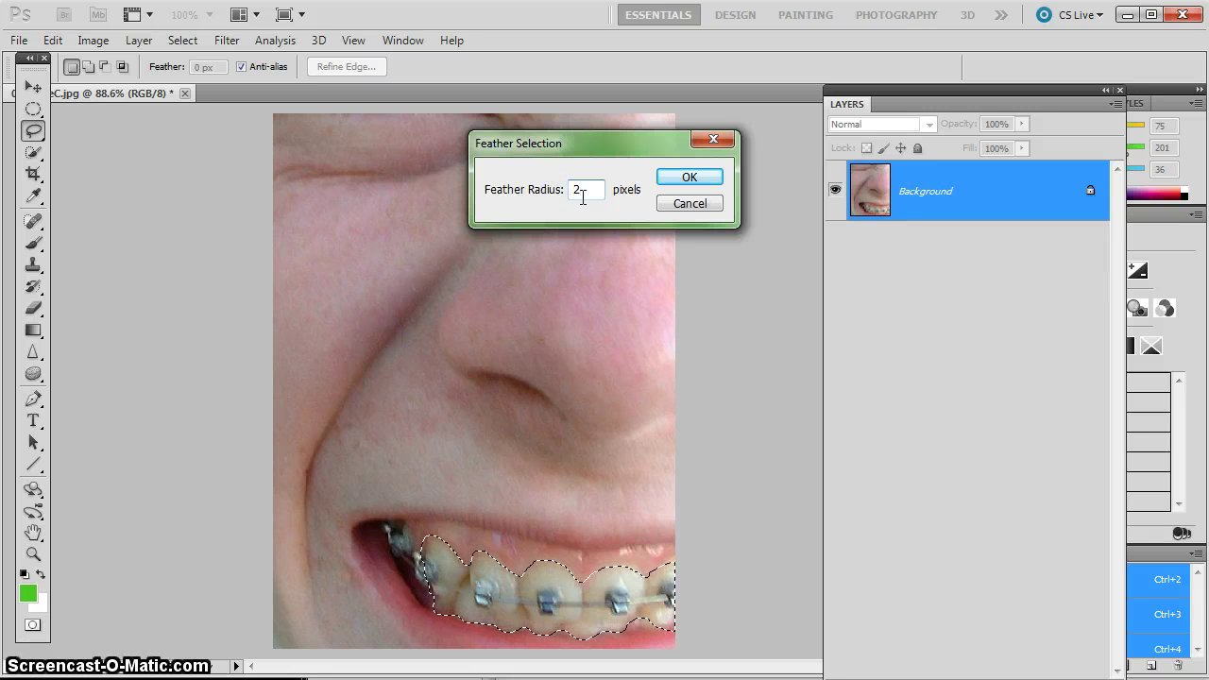
pyautogui.press('Return')
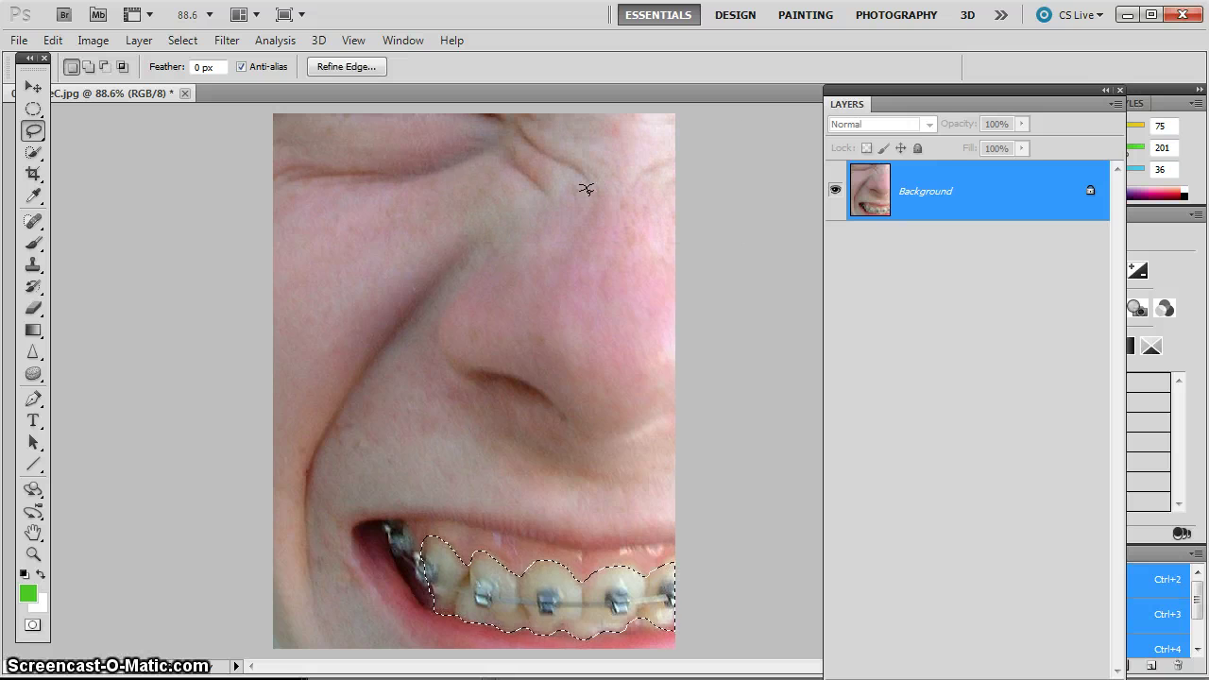
pyautogui.moveTo(538, 159); pyautogui.dragTo(440, 140)
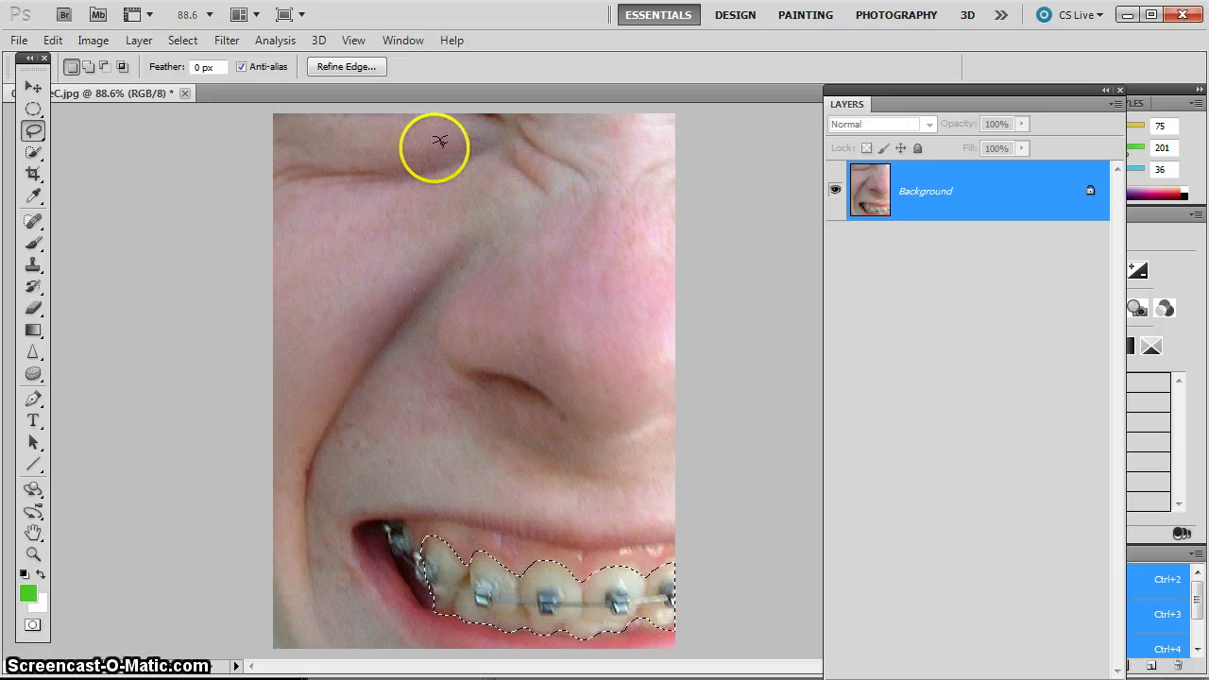
# Open the Hue/Saturation adjustment for the selected teeth and move its dialog fully into view
pyautogui.click(93, 40)
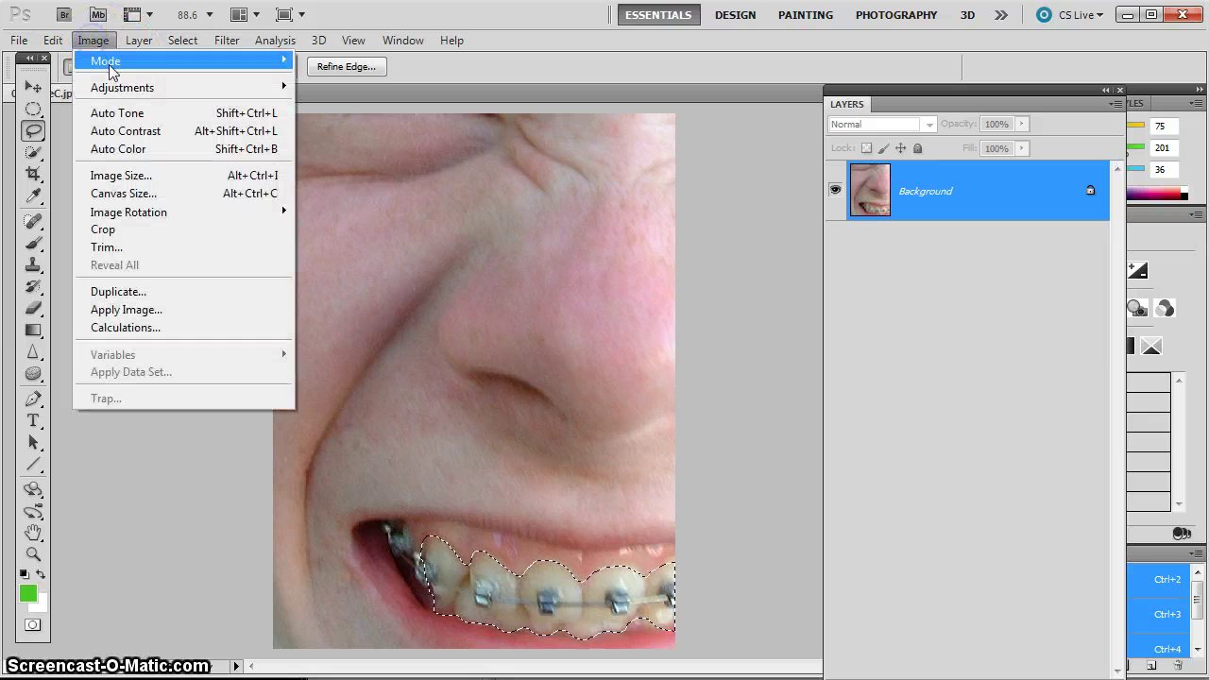
pyautogui.moveTo(138, 90)
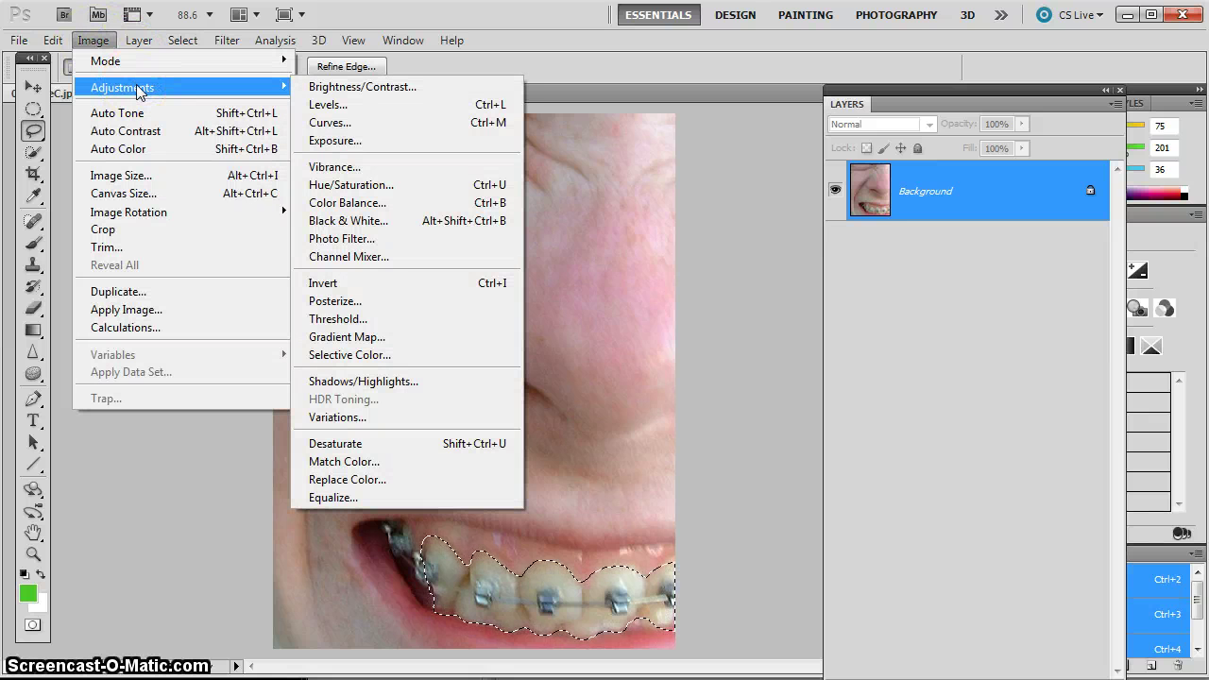
pyautogui.click(440, 194)
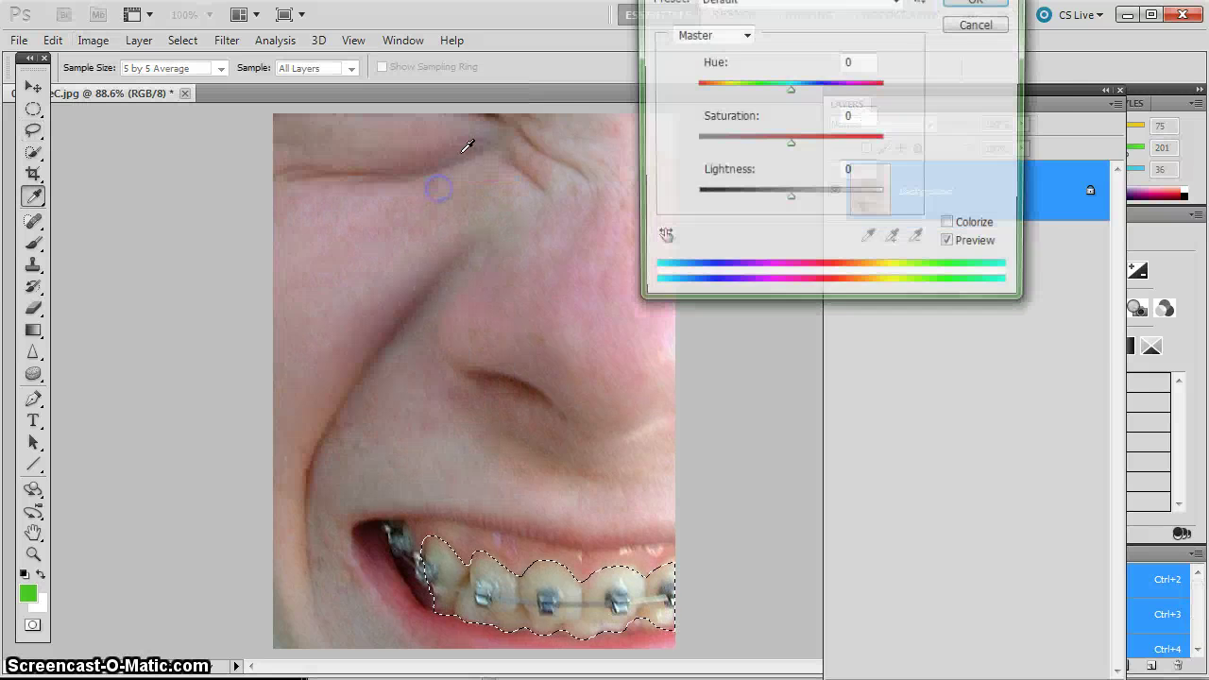
pyautogui.moveTo(750, 0); pyautogui.dragTo(659, 131)
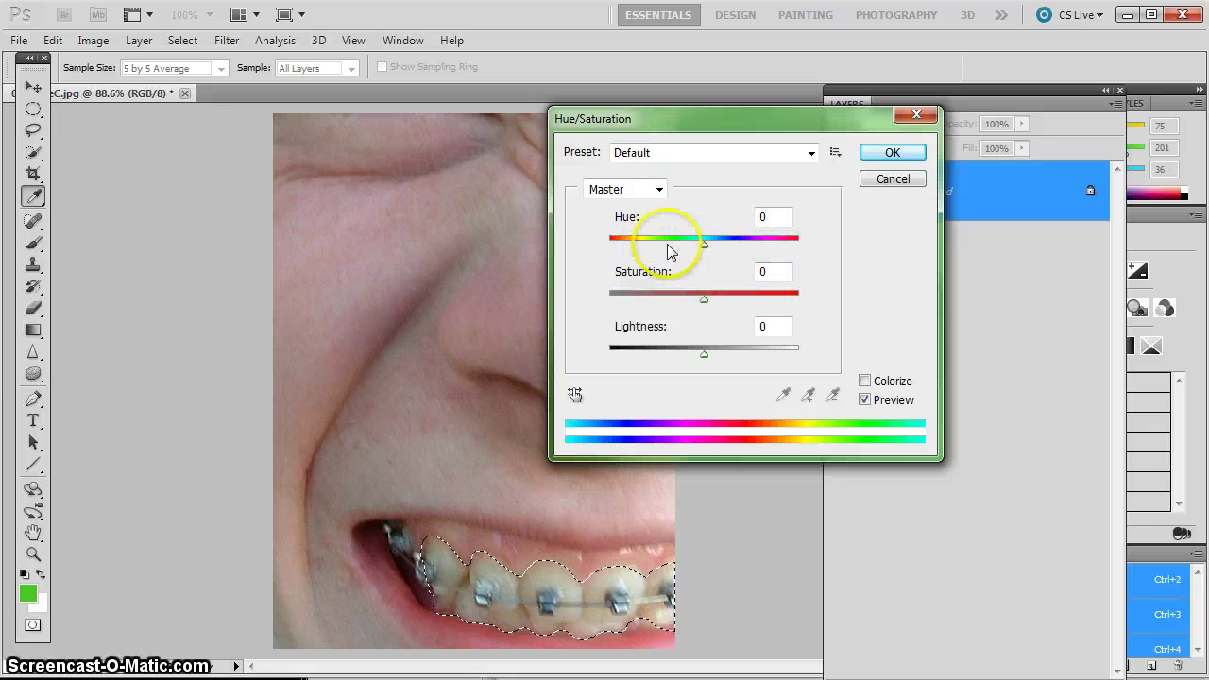
# Try a hue of +21 and a saturation of +1 on the teeth, and reset both values to 0
pyautogui.moveTo(699, 250); pyautogui.dragTo(723, 247)
pyautogui.moveTo(703, 301); pyautogui.dragTo(707, 302)
pyautogui.moveTo(707, 353); pyautogui.dragTo(704, 351)
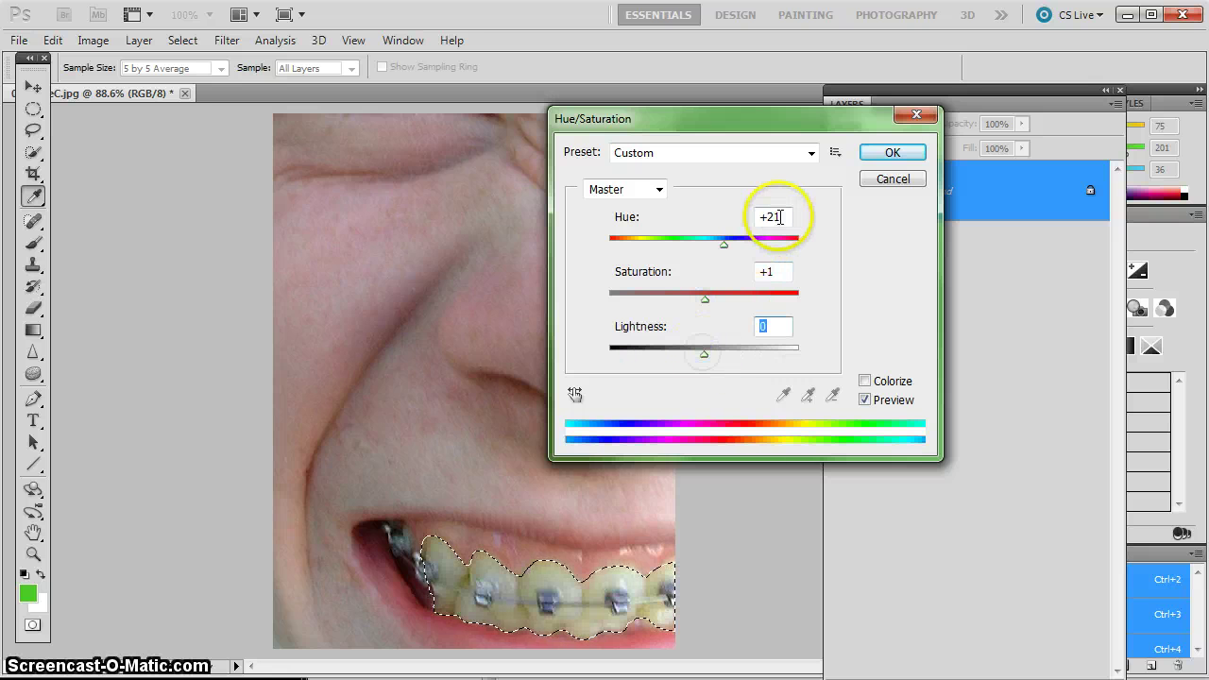
pyautogui.click(779, 218)
pyautogui.write('0')
pyautogui.click(773, 272)
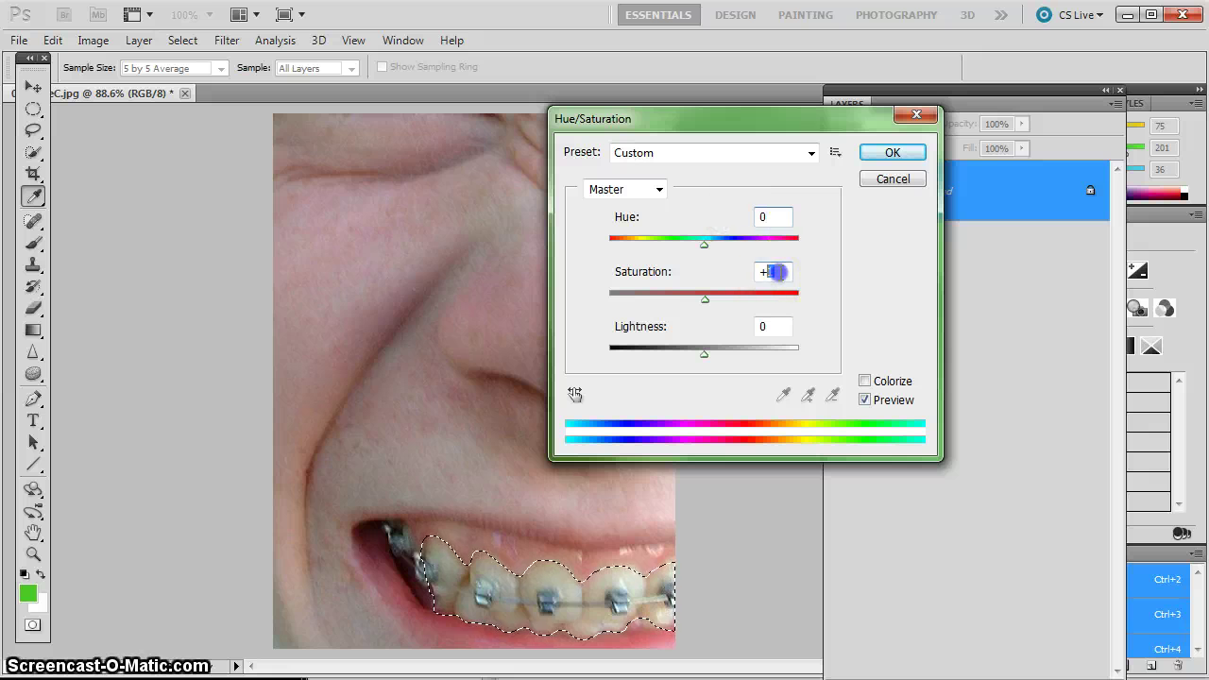
pyautogui.moveTo(773, 272); pyautogui.dragTo(758, 275)
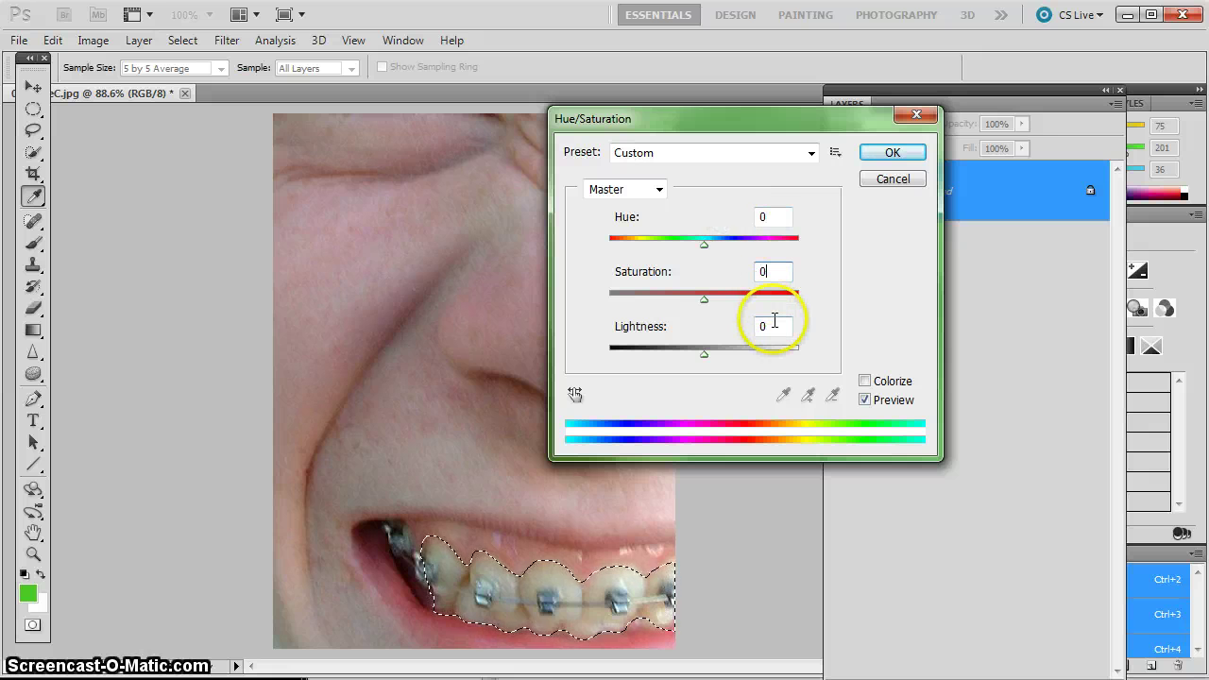
# Set the Yellows range of the selected teeth to saturation -100 and lightness +29, apply the adjustment, and deselect the teeth
pyautogui.click(655, 189)
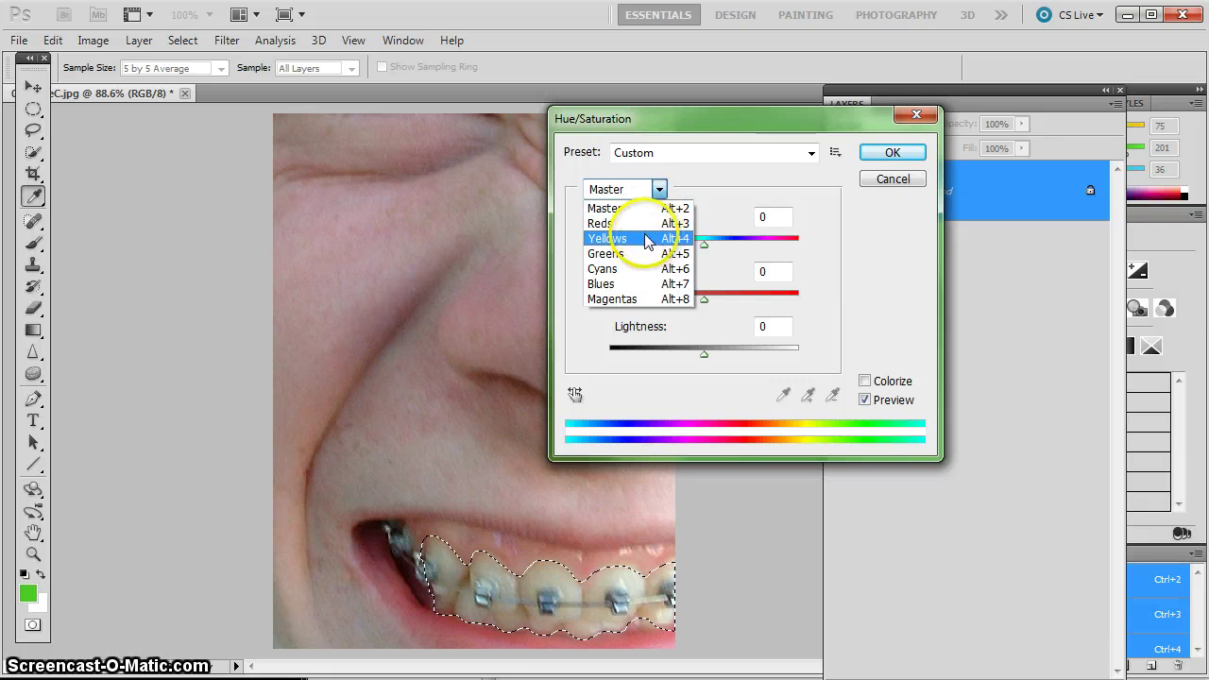
pyautogui.click(642, 238)
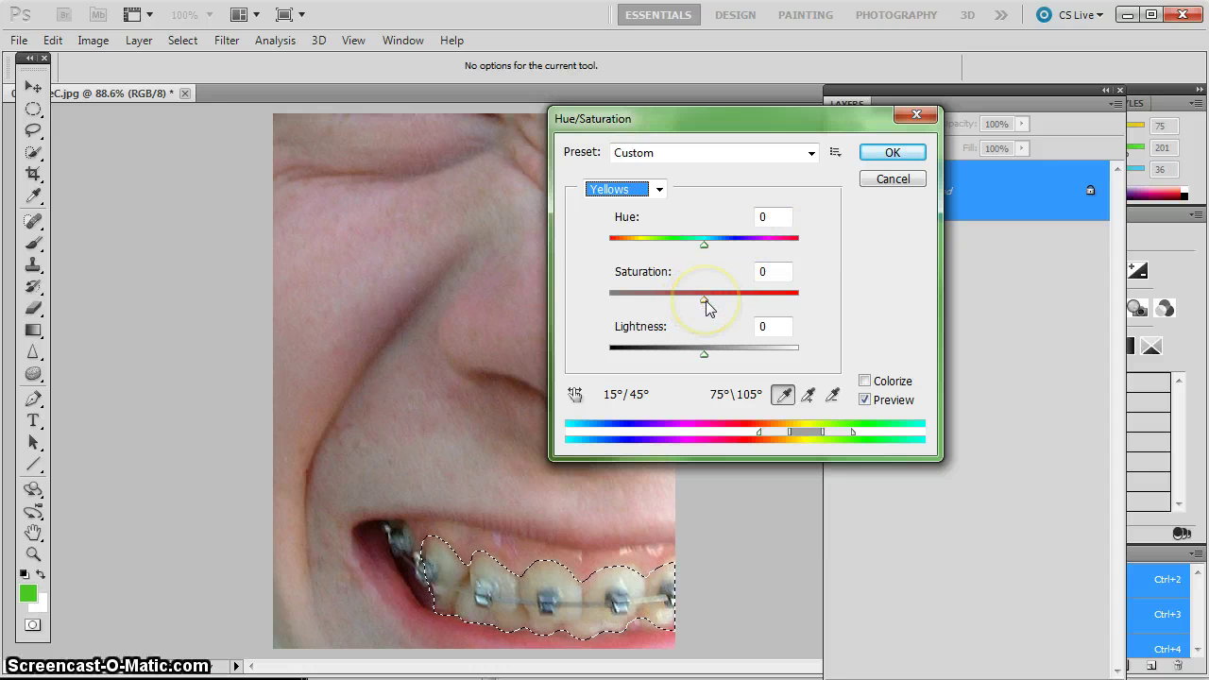
pyautogui.moveTo(704, 300); pyautogui.dragTo(611, 300)
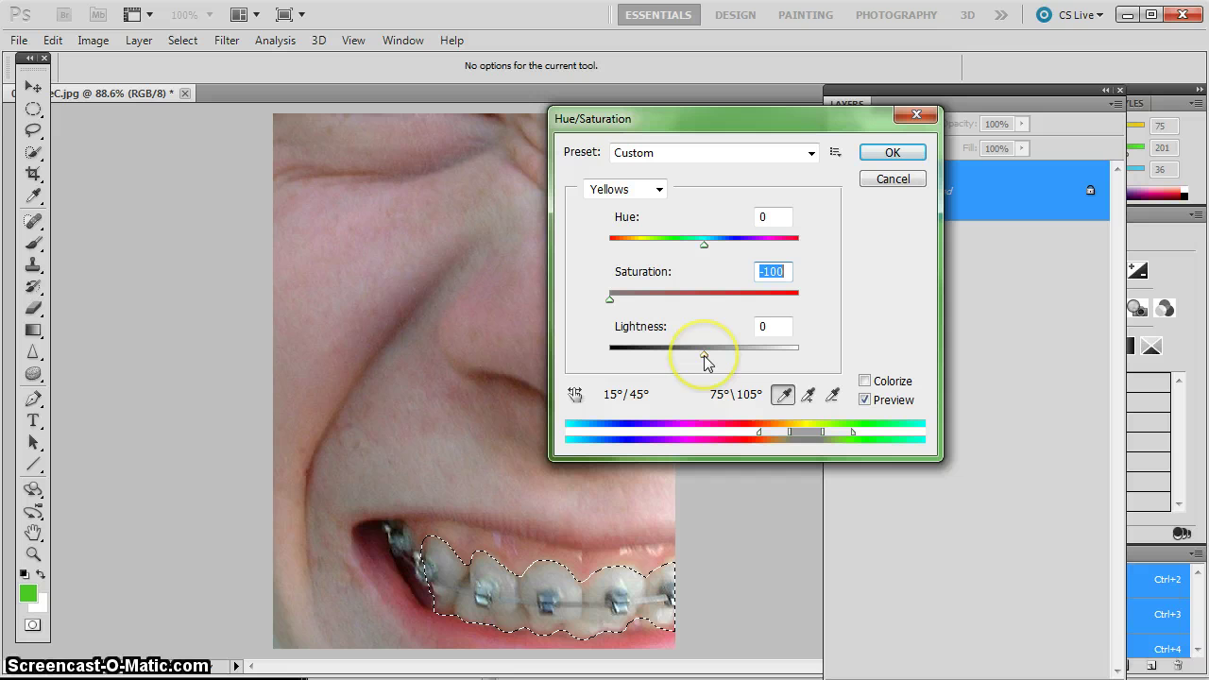
pyautogui.moveTo(703, 356); pyautogui.dragTo(724, 350)
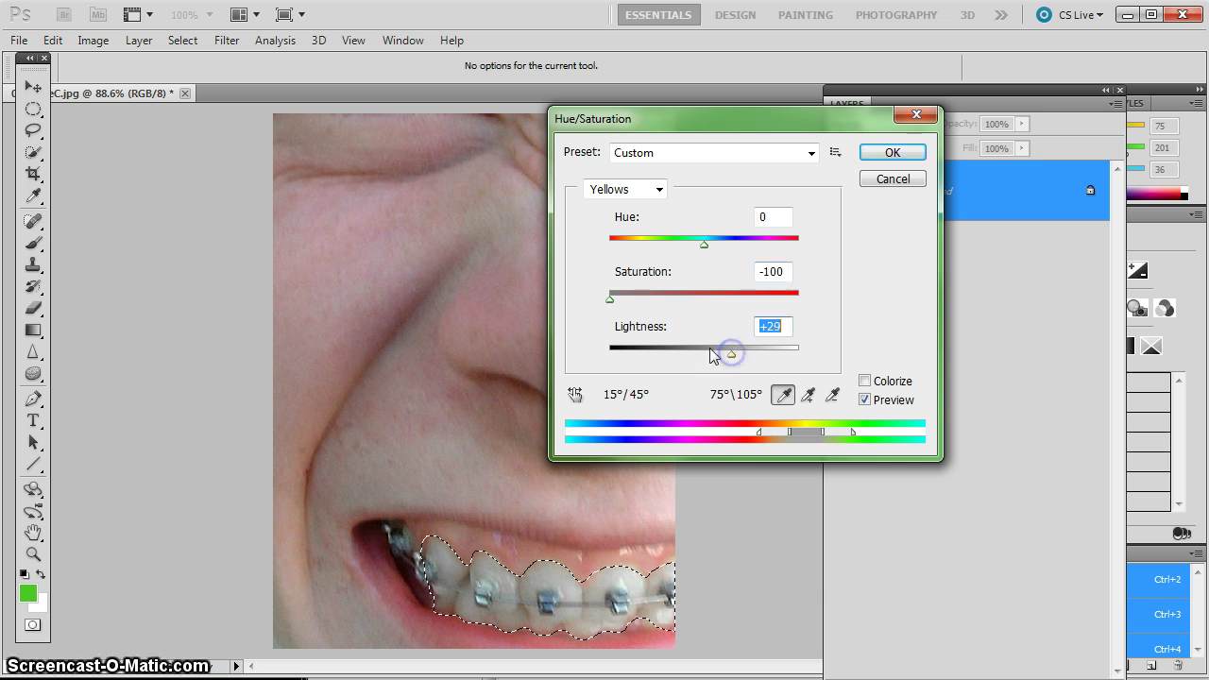
pyautogui.click(890, 157)
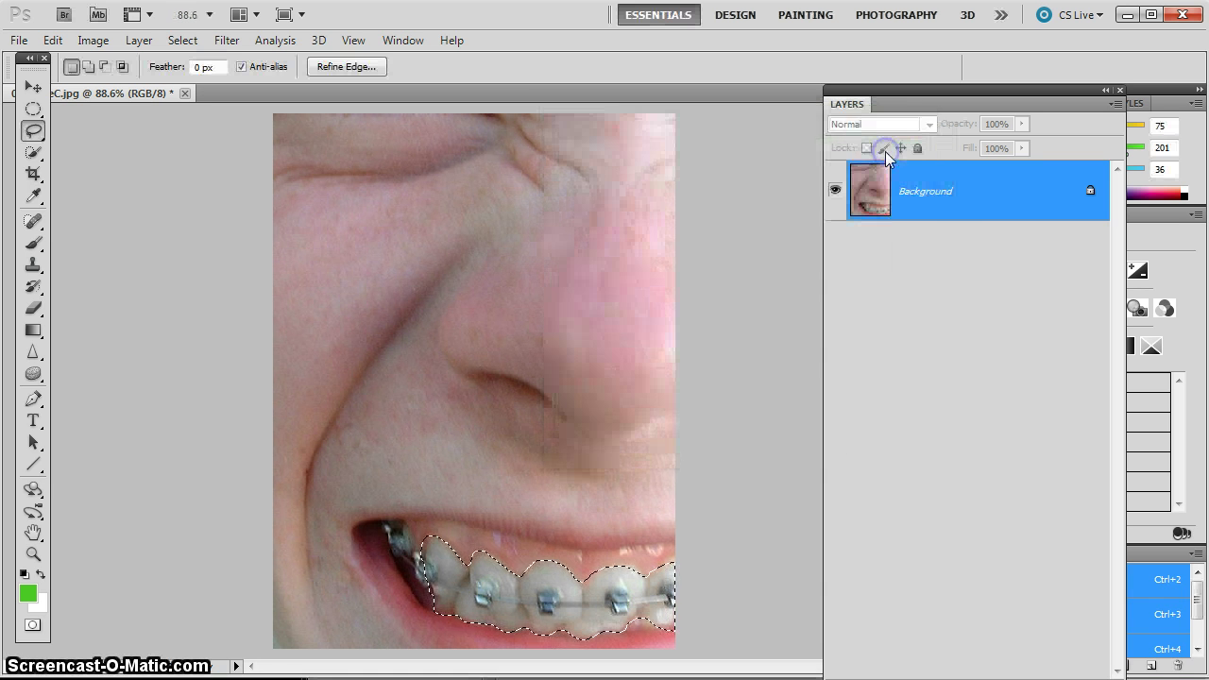
pyautogui.click(668, 438)
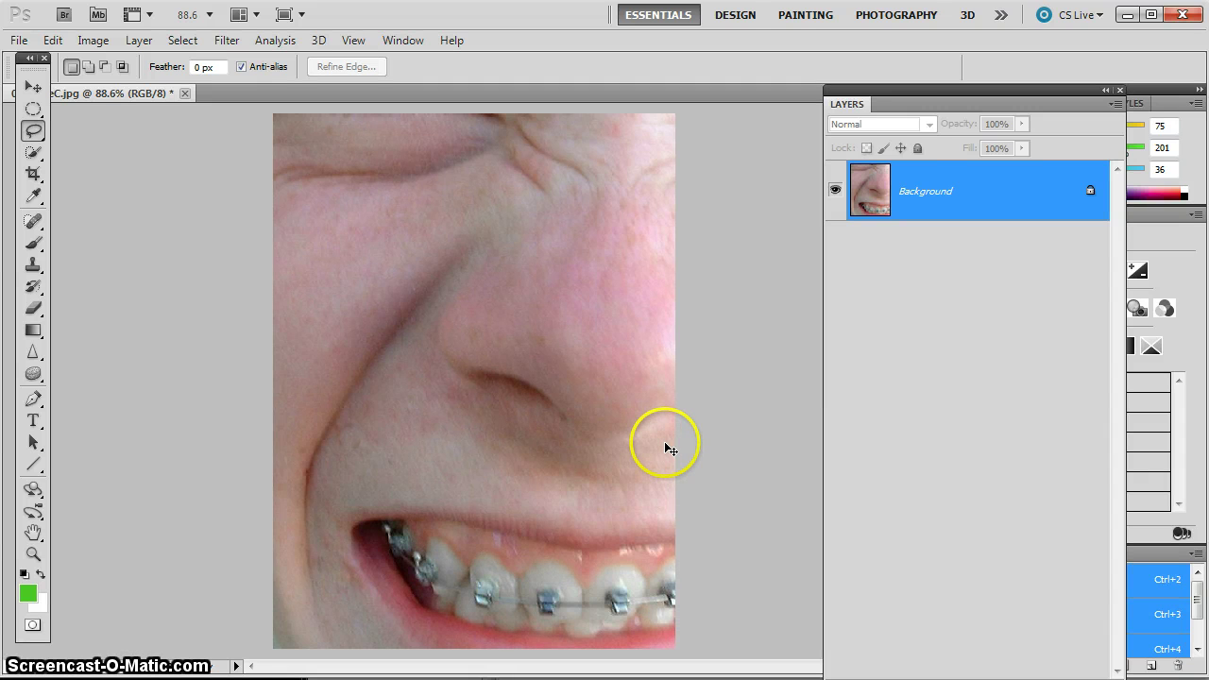
# Open and enlarge the edit history, moving the layers list out of its way, and create a snapshot of the retouched portrait
pyautogui.moveTo(904, 91); pyautogui.dragTo(823, 293)
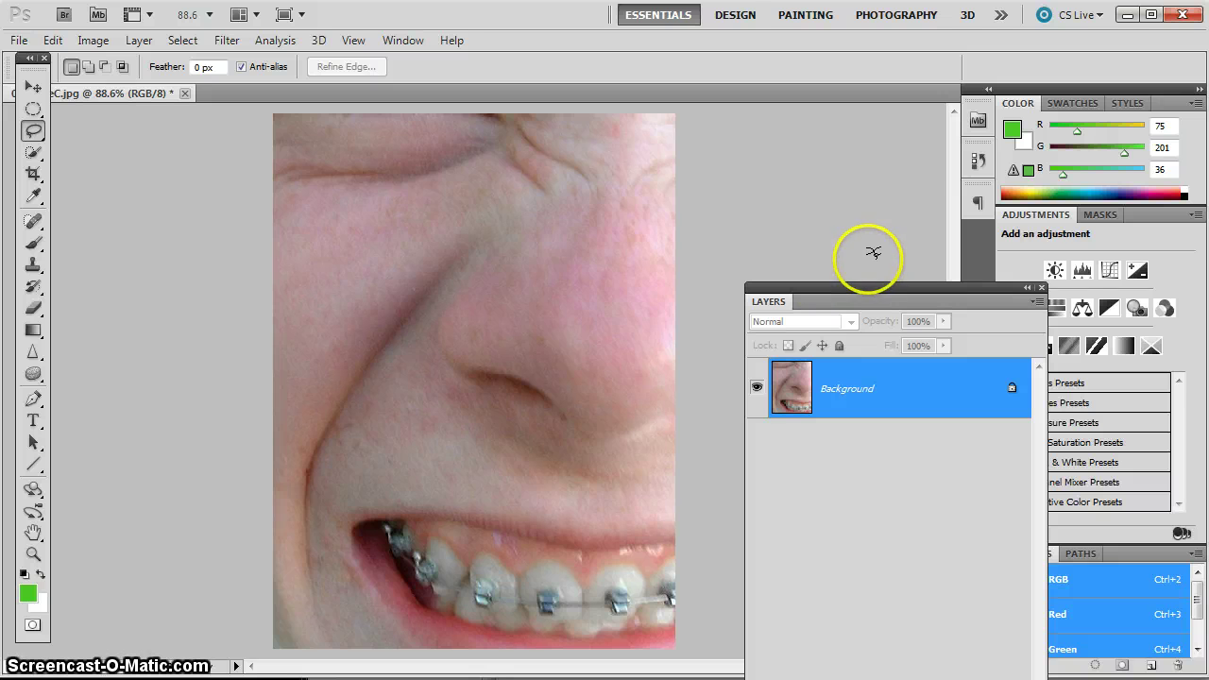
pyautogui.click(973, 167)
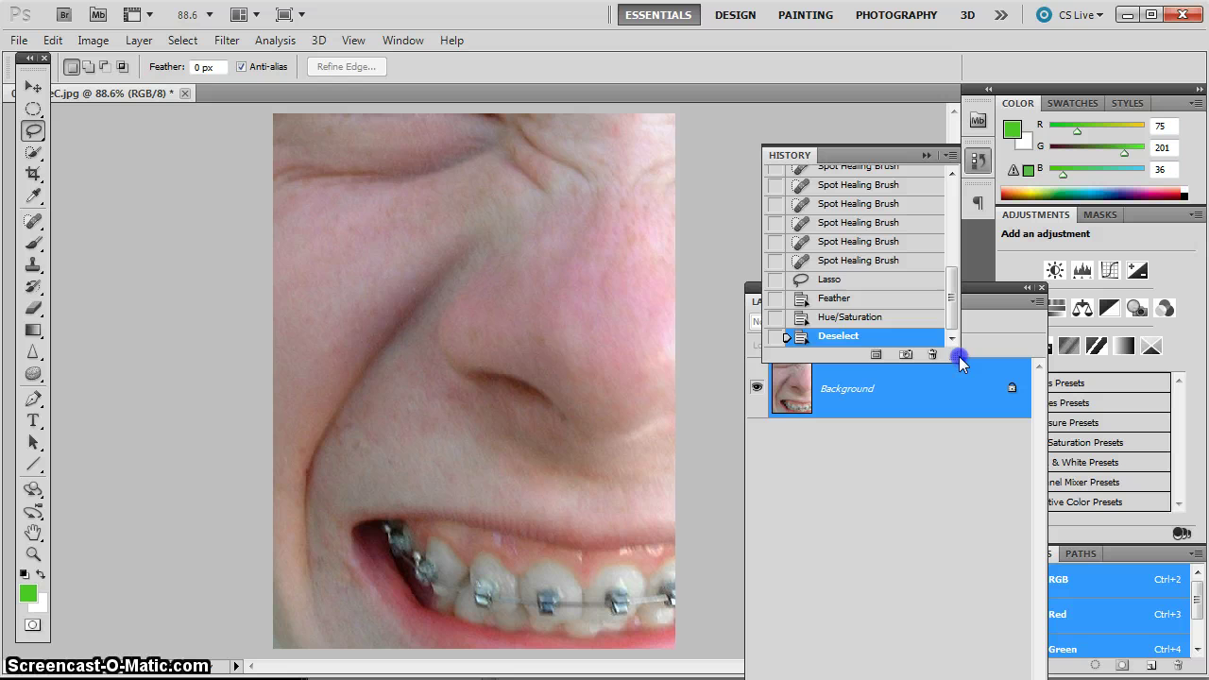
pyautogui.moveTo(959, 356); pyautogui.dragTo(957, 491)
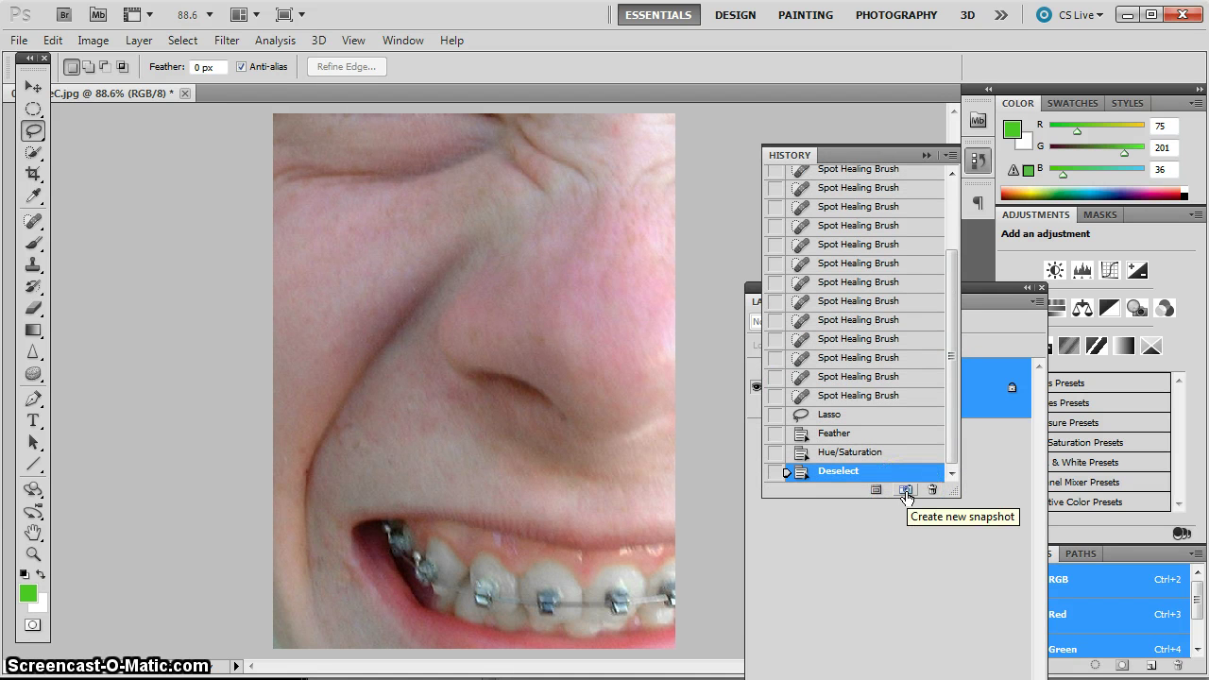
pyautogui.click(906, 491)
# Compare the original 05ImageC.jpg state with the retouched Snapshot 1 by switching between them twice, ending on the snapshot
pyautogui.scroll(5, 917, 402)
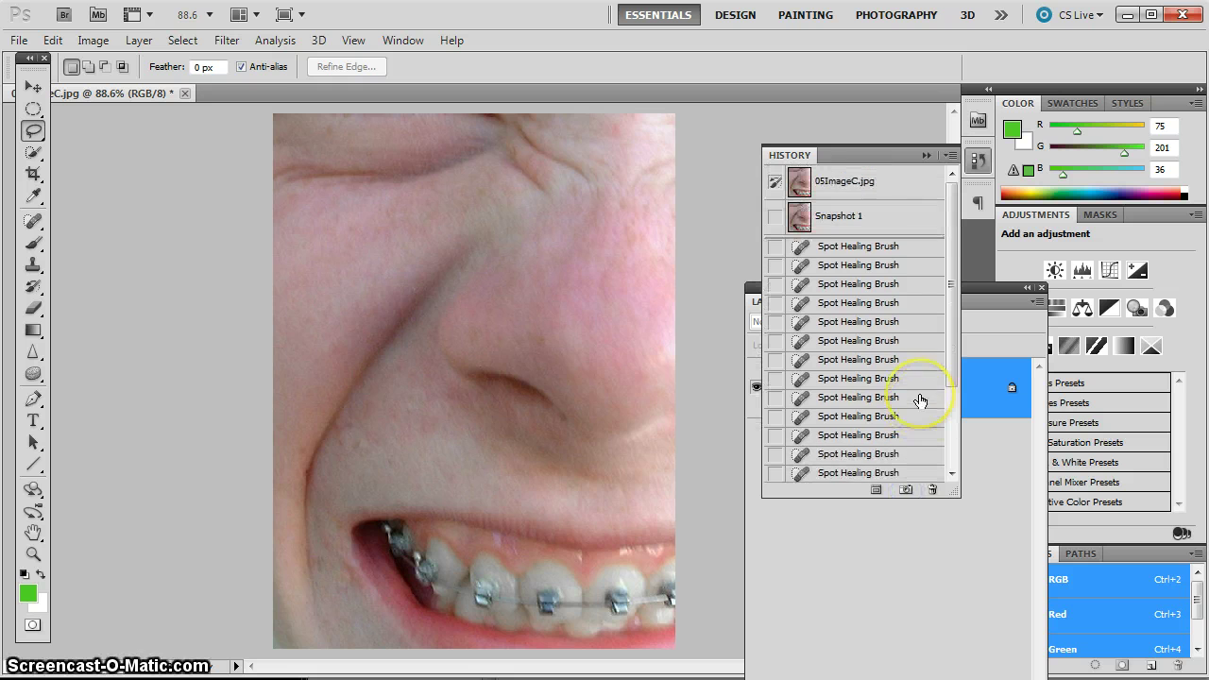
pyautogui.click(853, 189)
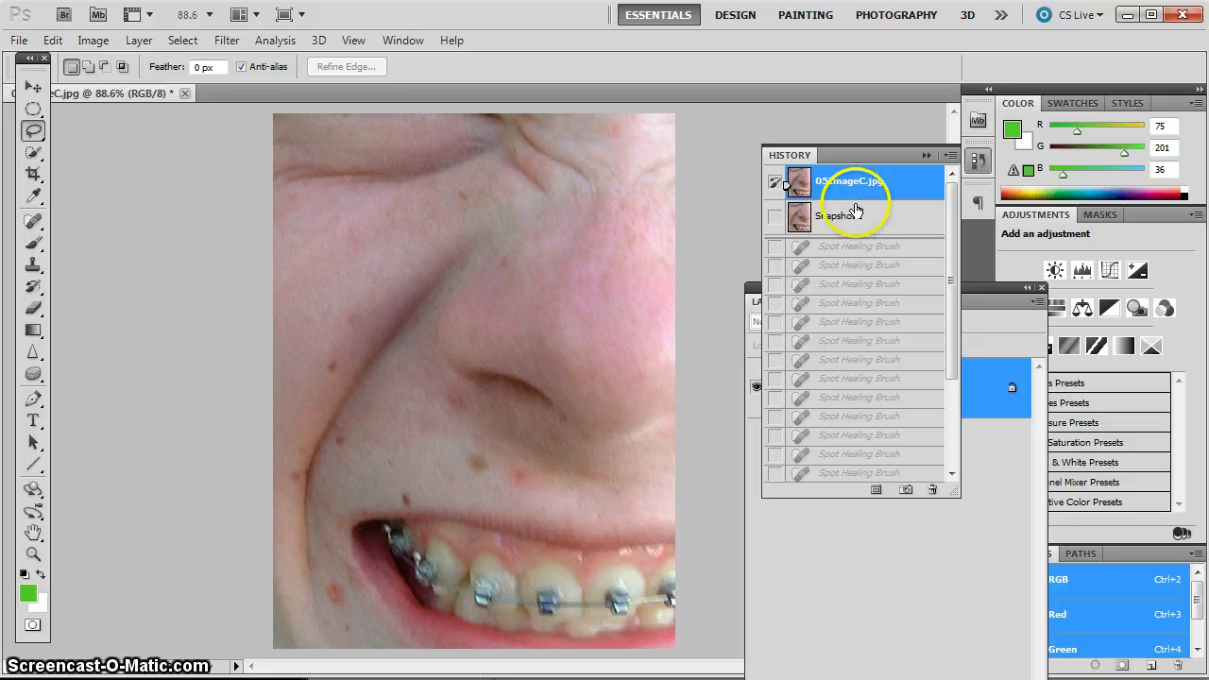
pyautogui.click(853, 218)
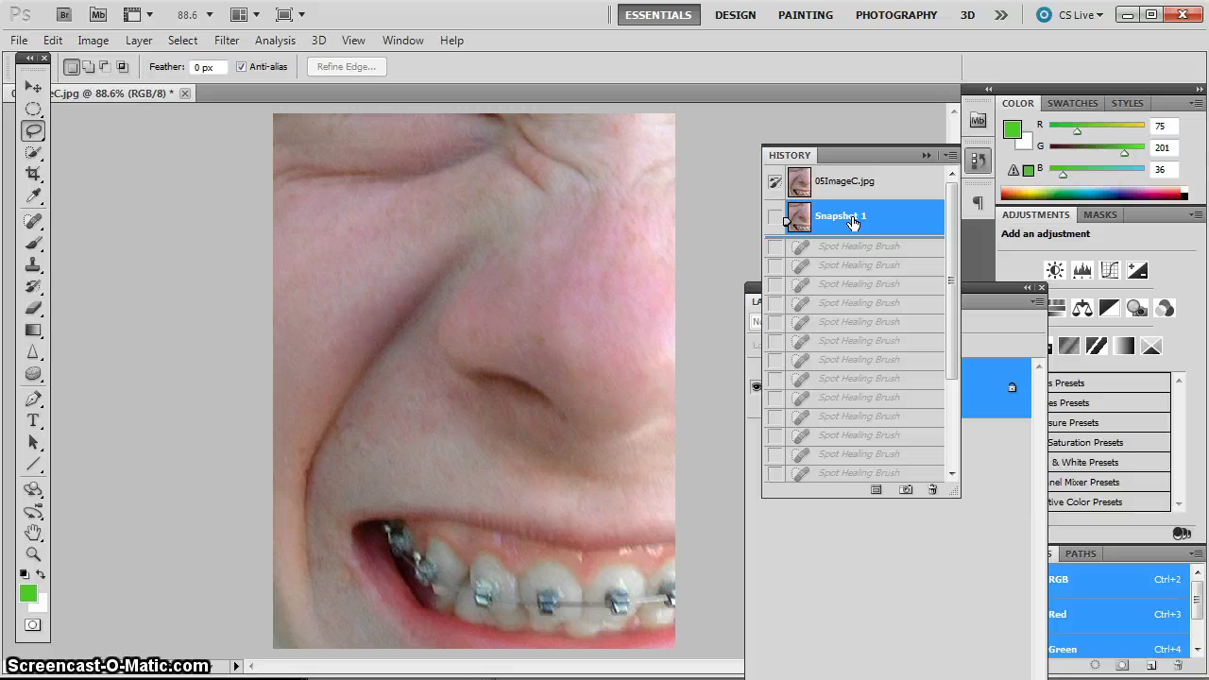
pyautogui.click(856, 180)
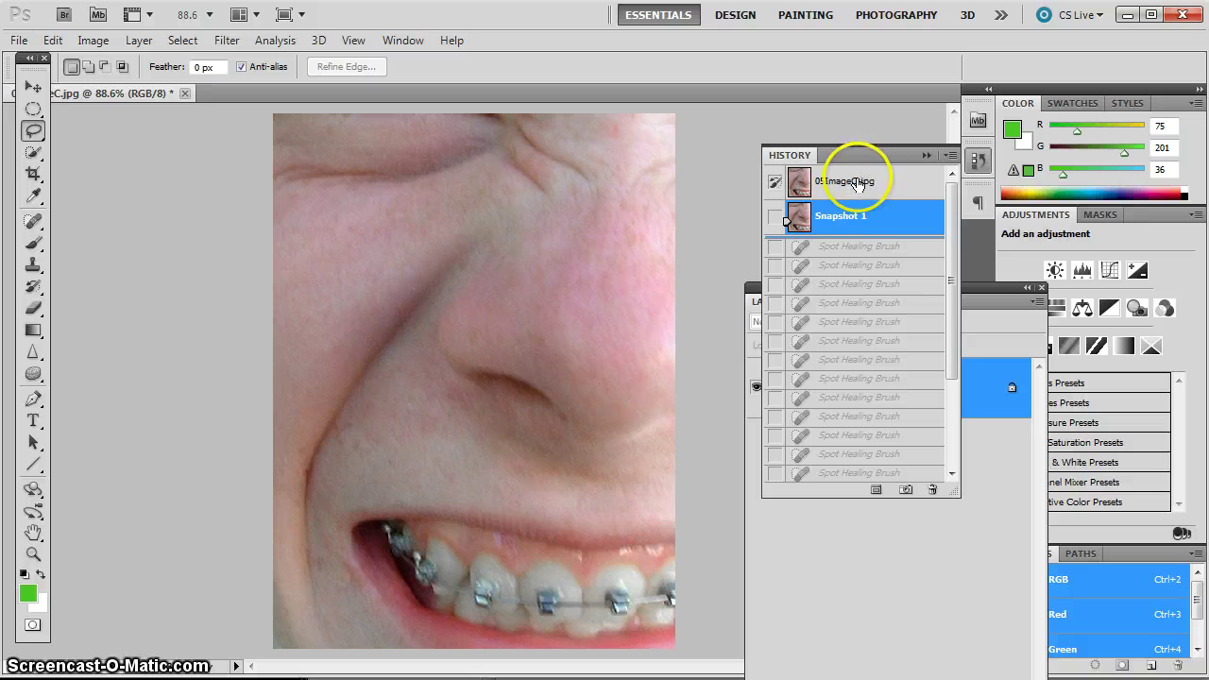
pyautogui.click(851, 212)
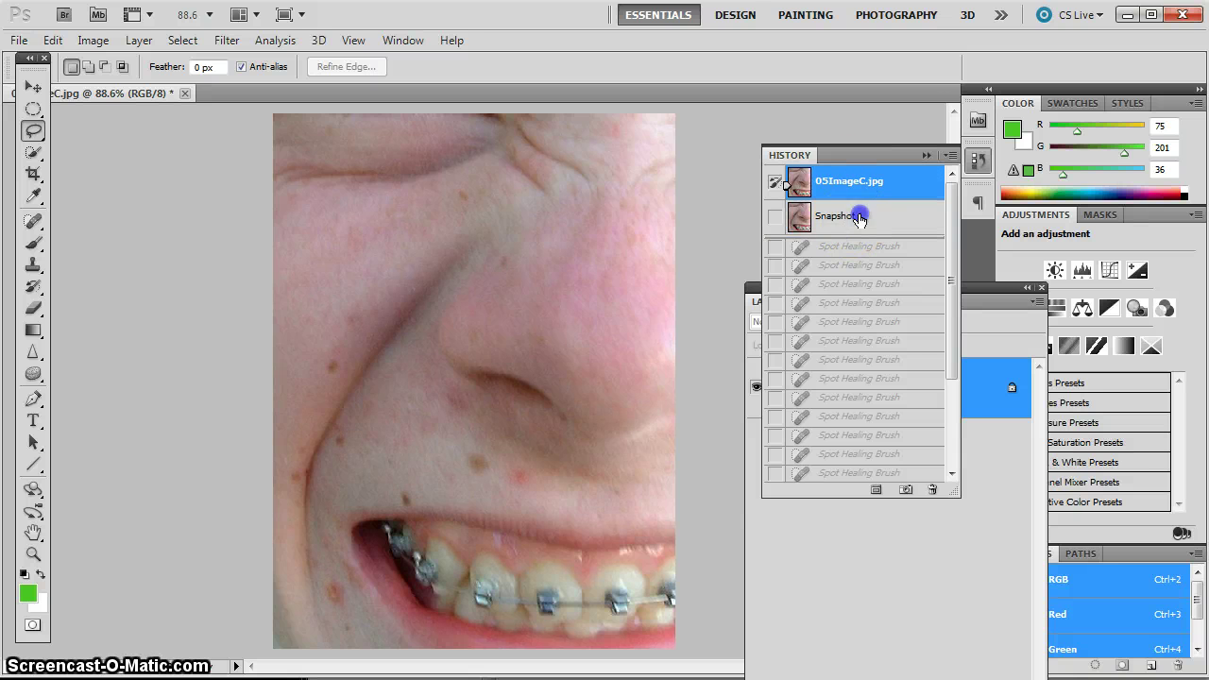